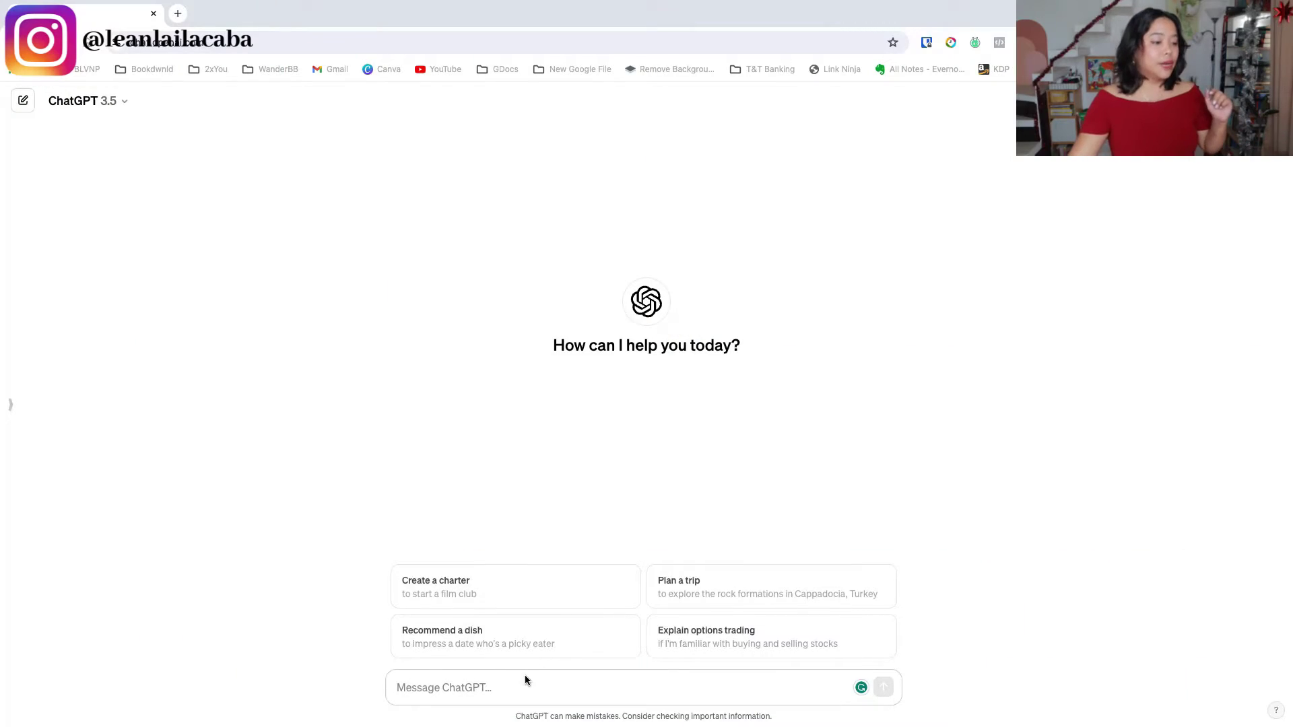
# - Focus the empty message box of the new ChatGPT 3.5 chat
pyautogui.click(519, 687)
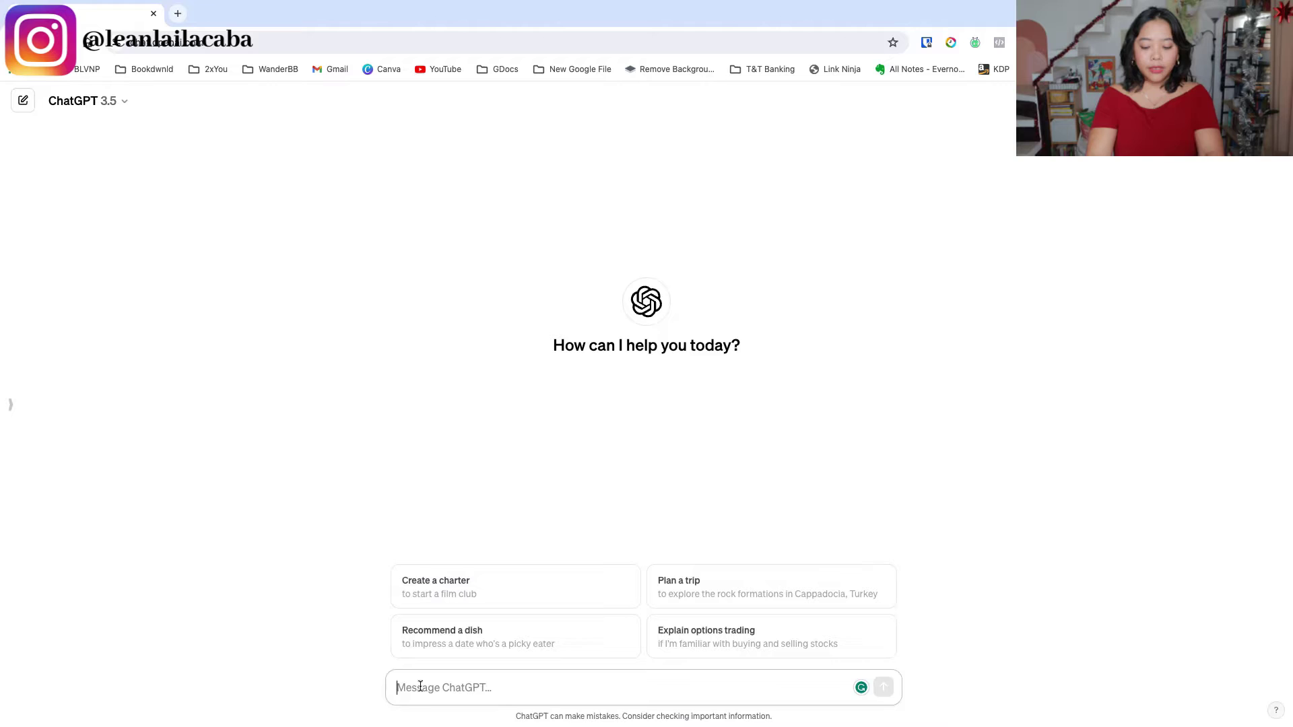
# - Type the prompt about squatting 200kg by year's end and breaking the goal into actionable steps, fixing typos
pyautogui.write('I a')
pyautogui.write('hav')
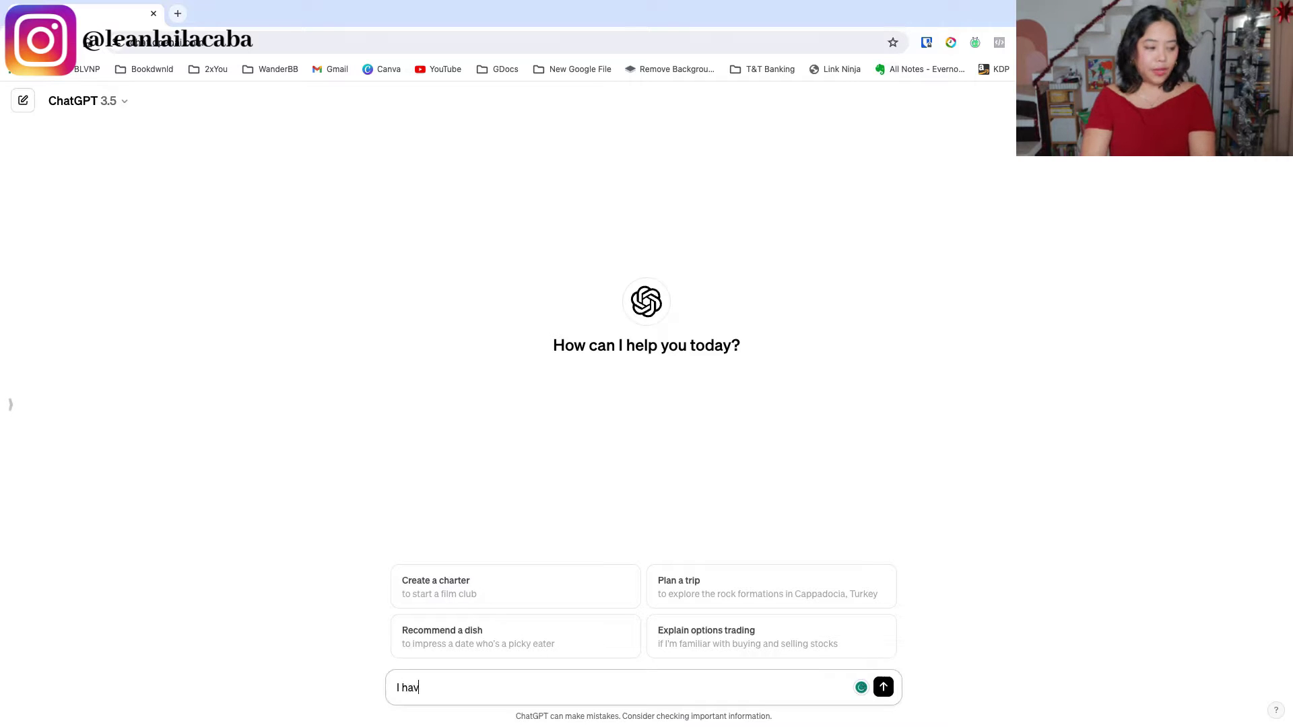
pyautogui.write('e a goal to lif')
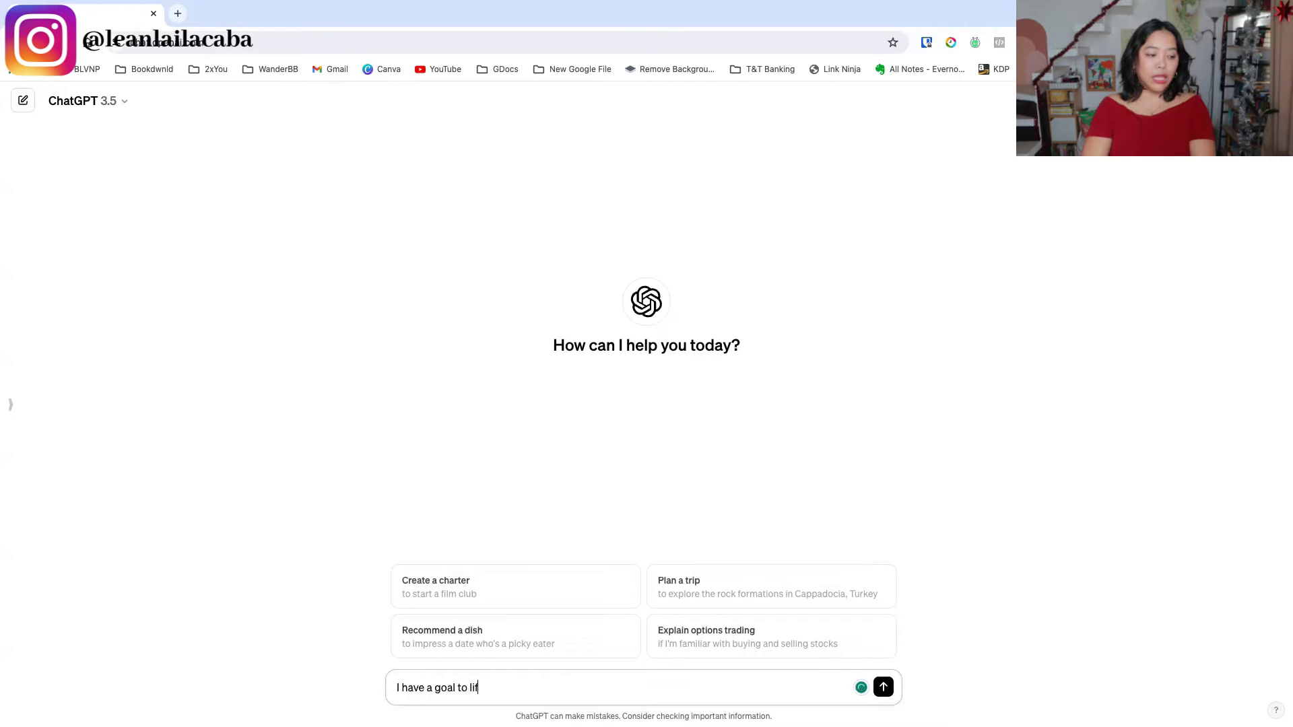
pyautogui.write('e')
pyautogui.press('BackSpace')
pyautogui.write('t 22')
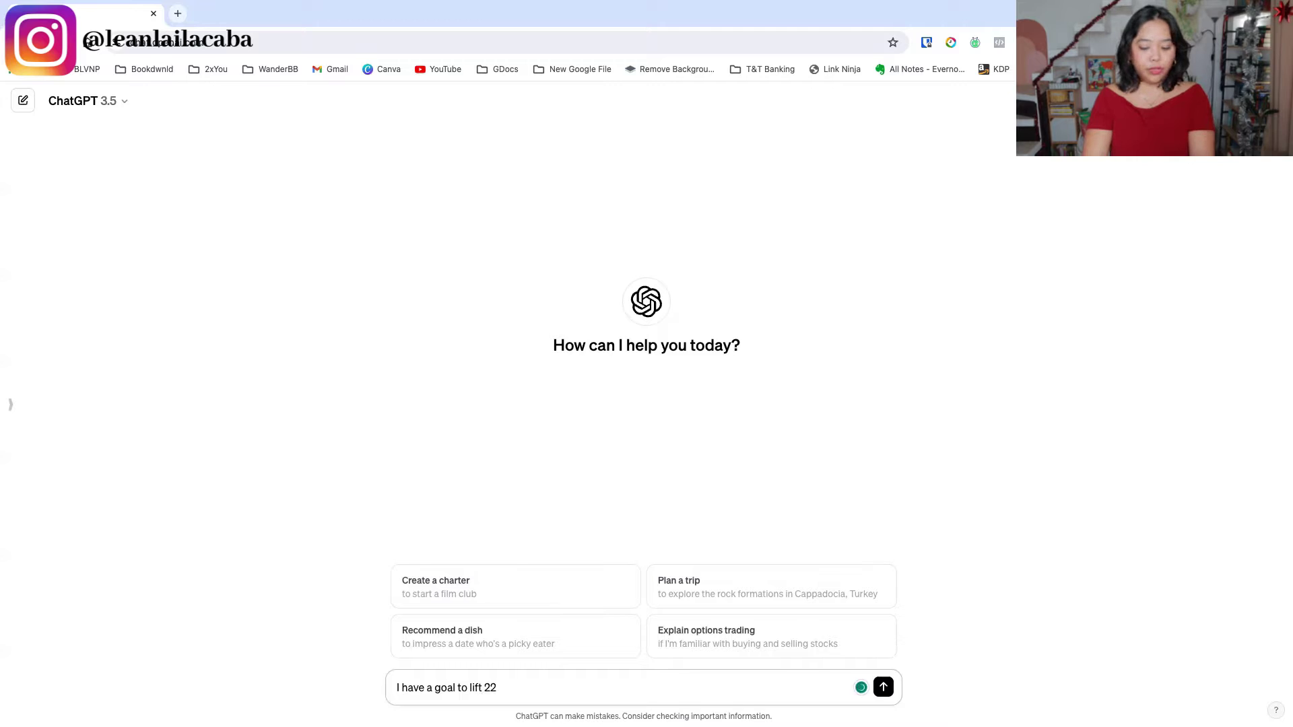
pyautogui.press('BackSpace')
pyautogui.write('00kg ')
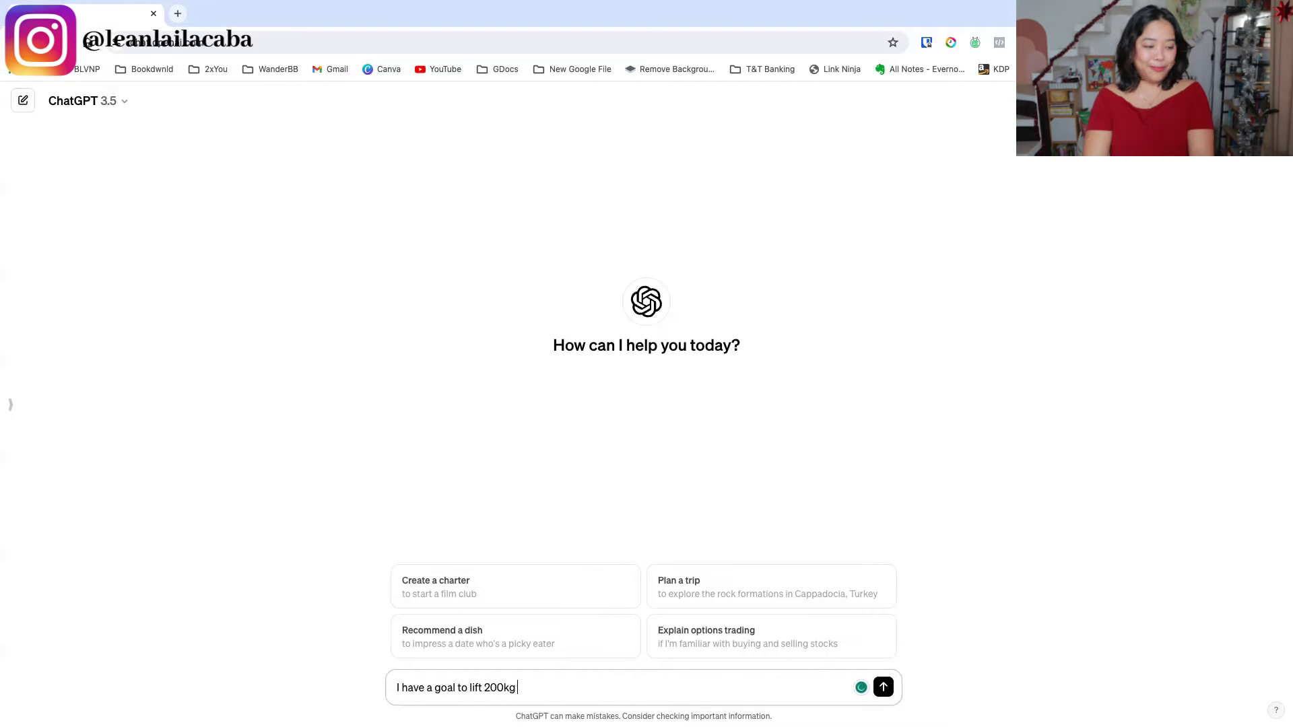
pyautogui.write('in squat b')
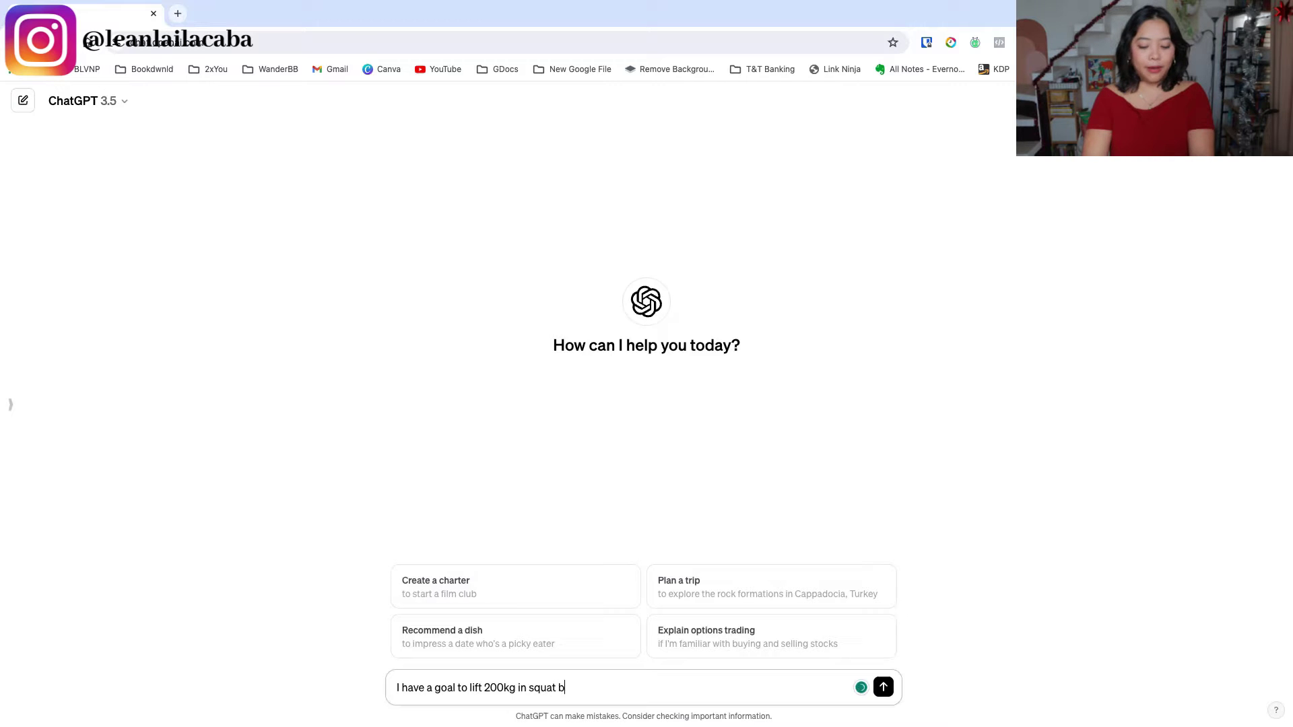
pyautogui.write('y the end of')
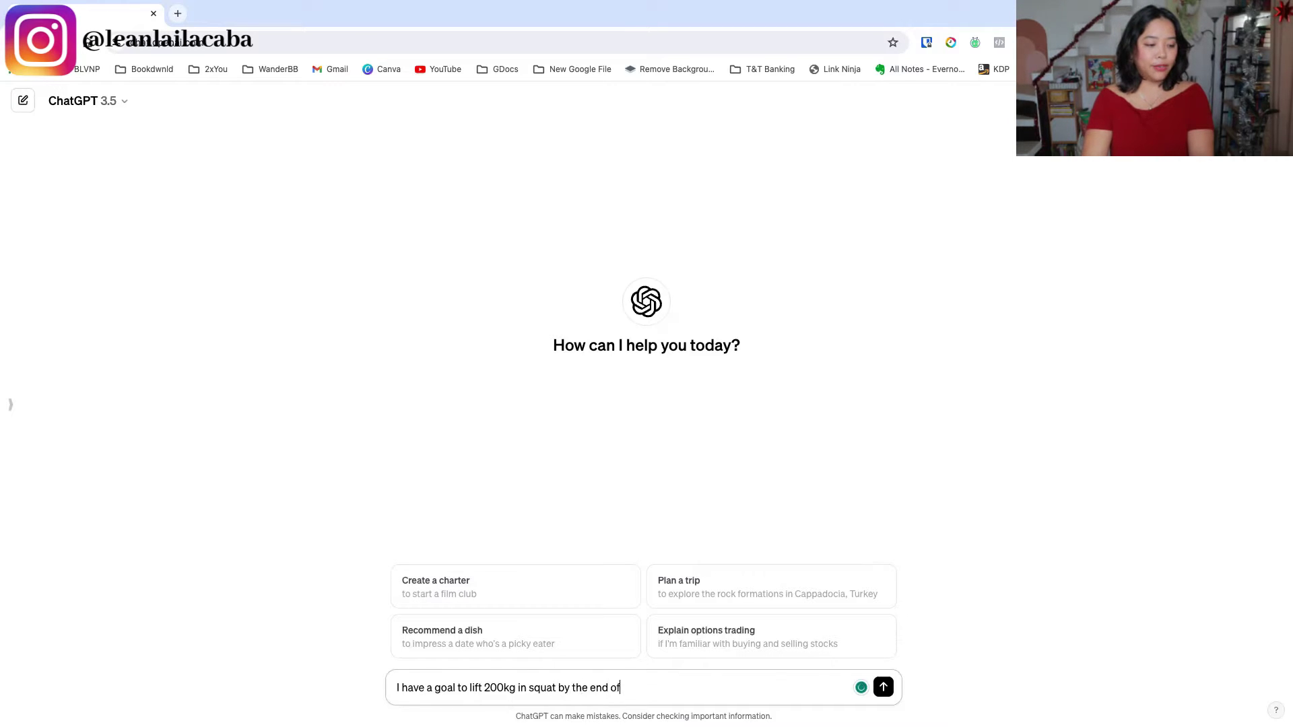
pyautogui.write(' the year. break d')
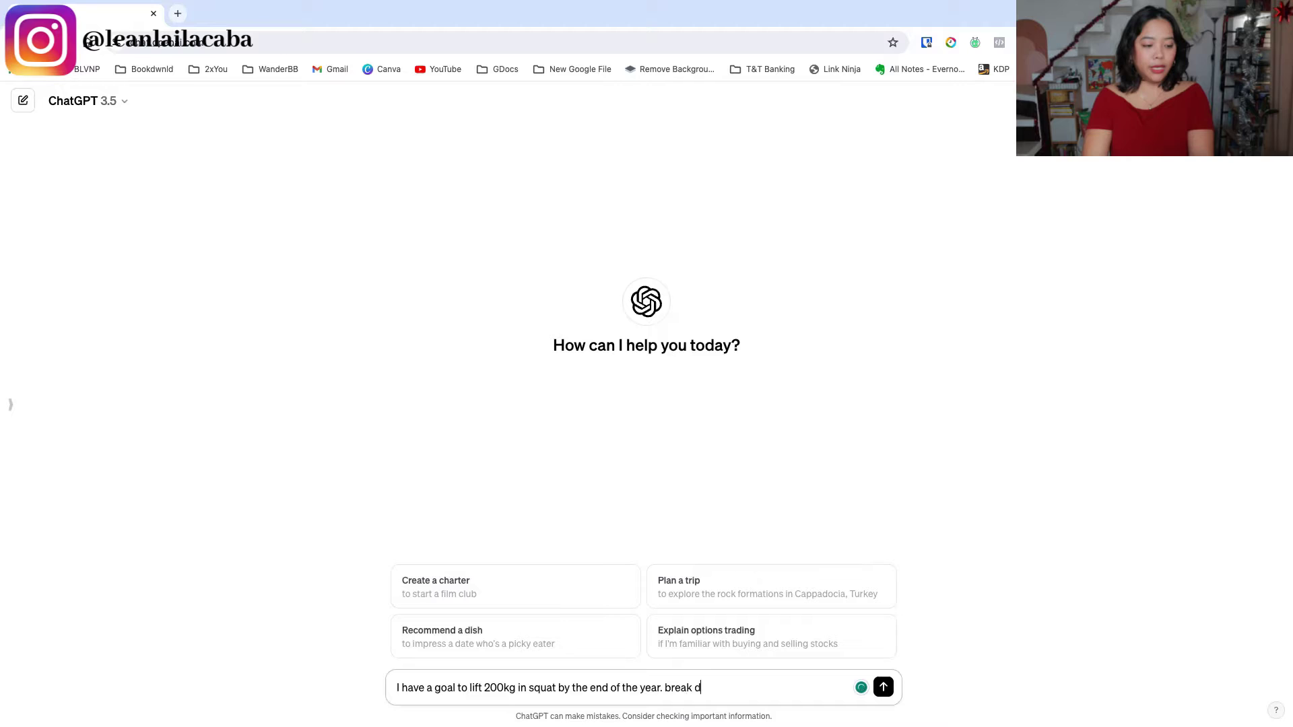
pyautogui.write('own my')
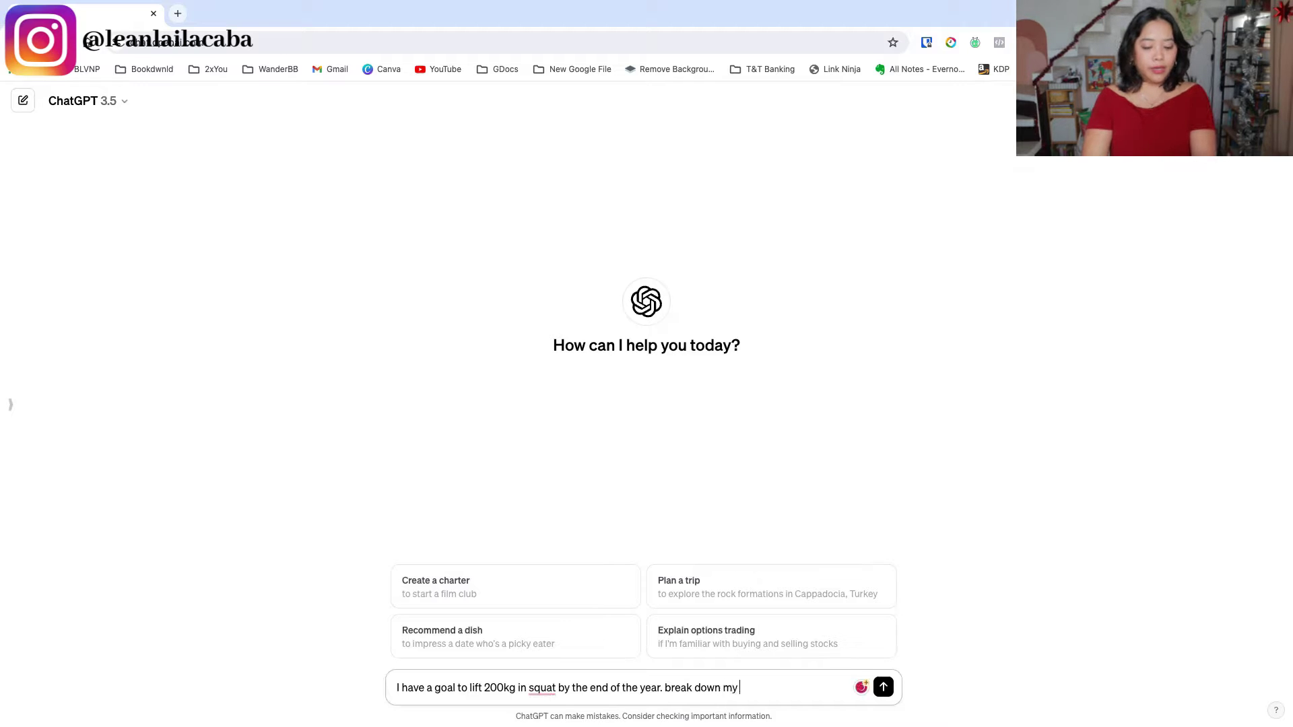
pyautogui.write(' goals into')
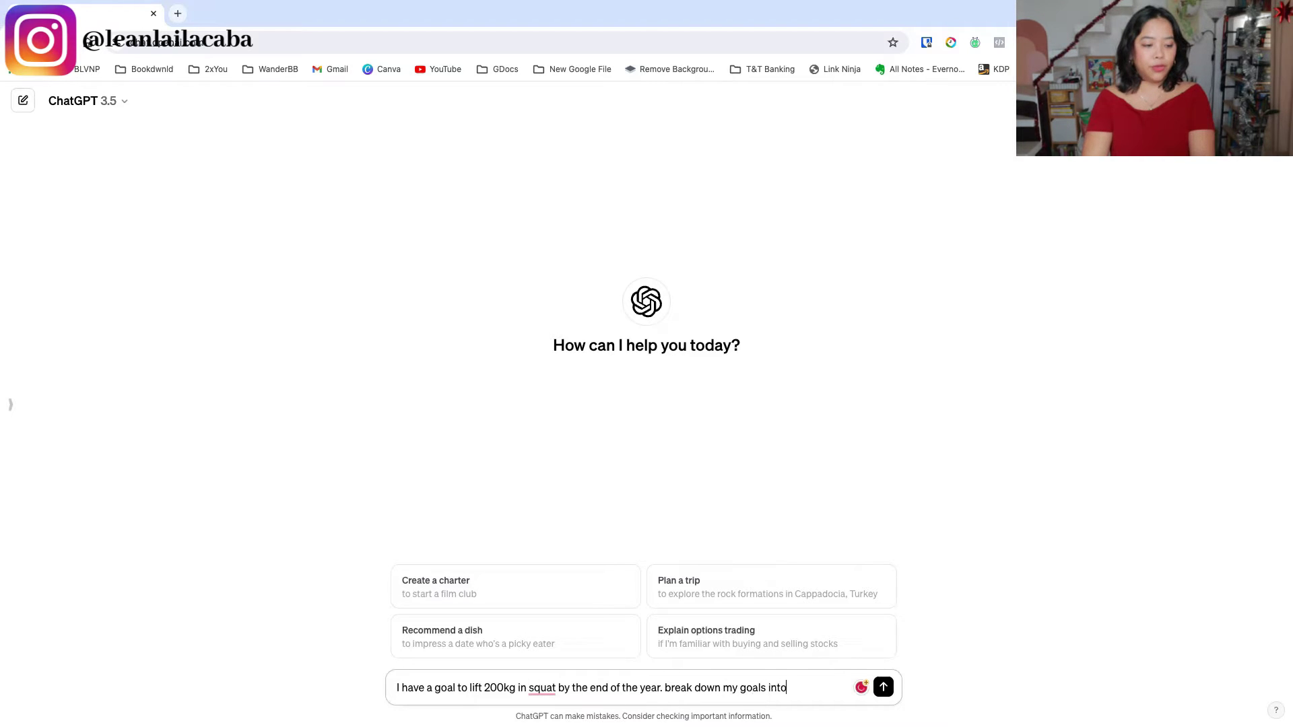
pyautogui.write(' actionable steps')
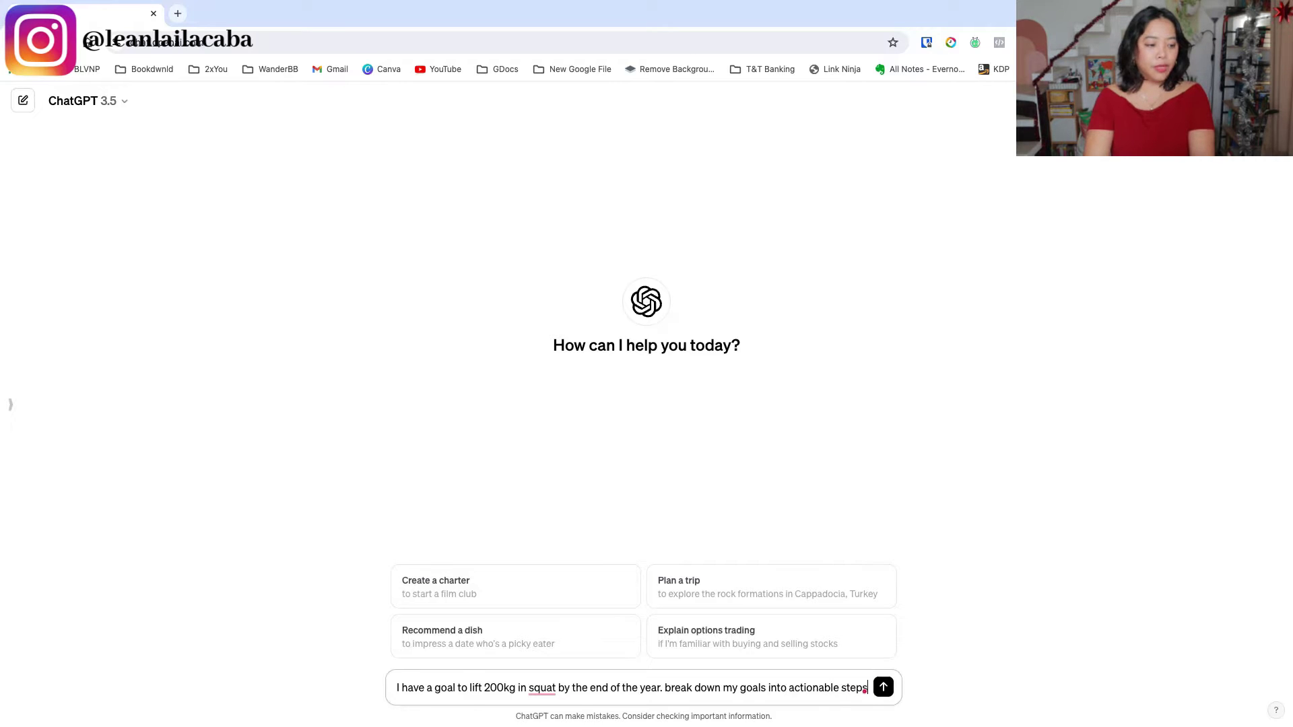
# - Send the squat-goal prompt and highlight the first step's bullets in the reply
pyautogui.press('Return')
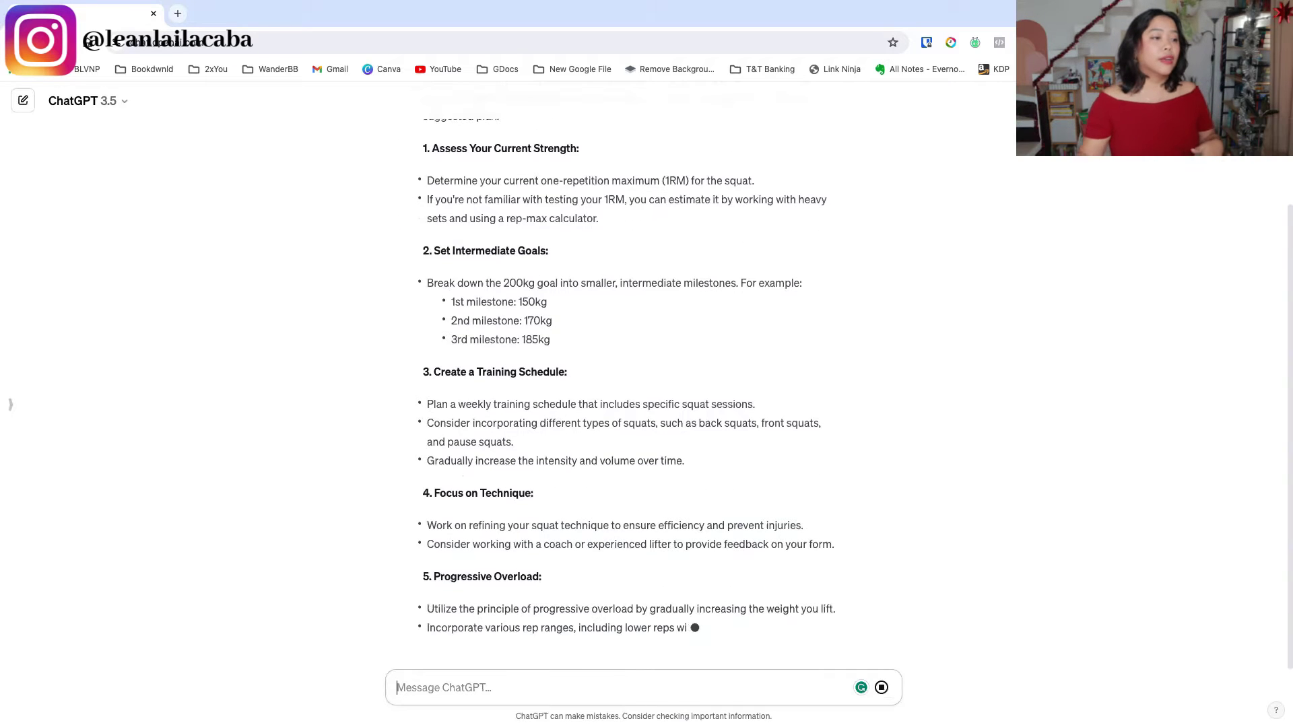
pyautogui.scroll(5, 875, 316)
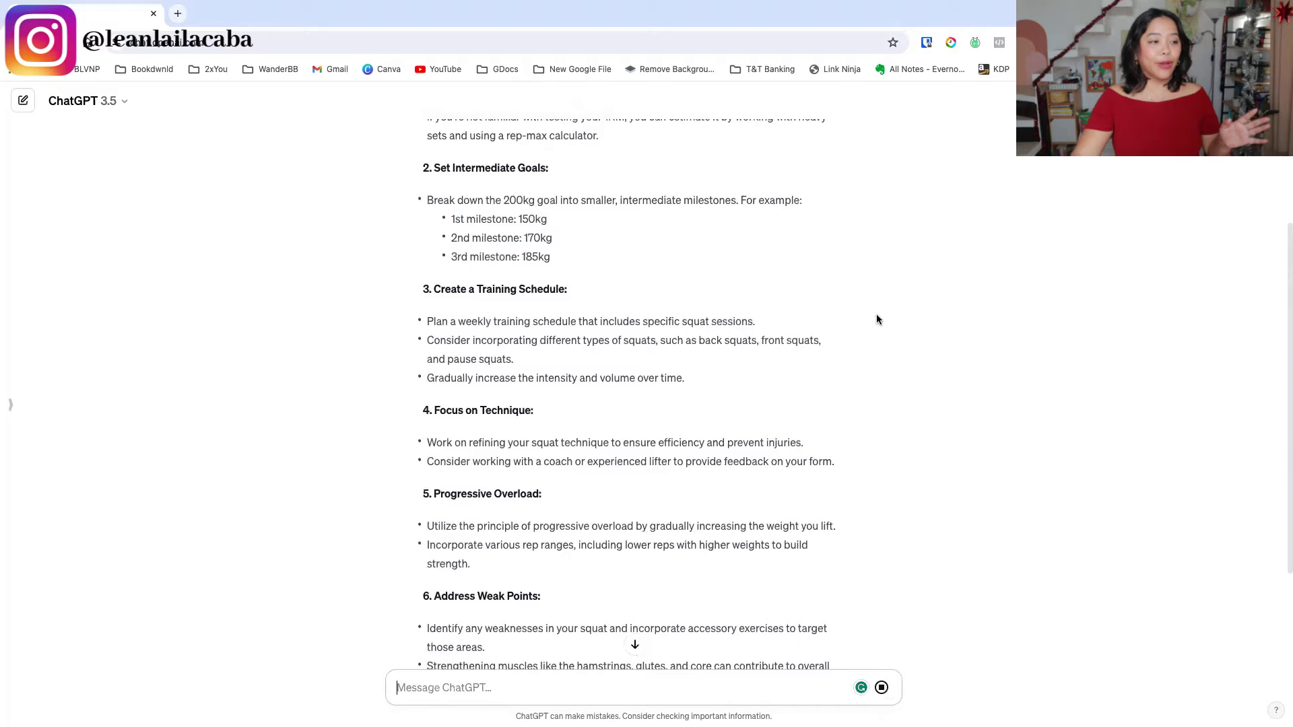
pyautogui.moveTo(422, 242); pyautogui.dragTo(757, 297)
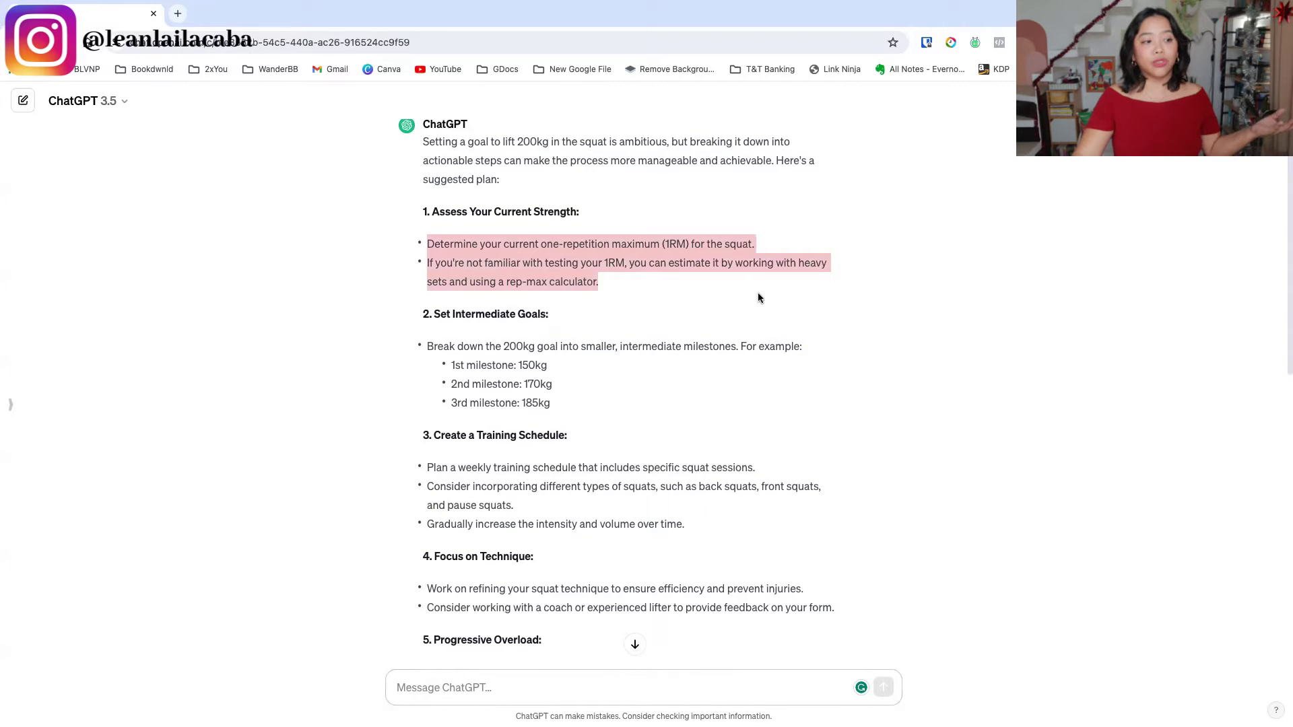
pyautogui.click(697, 413)
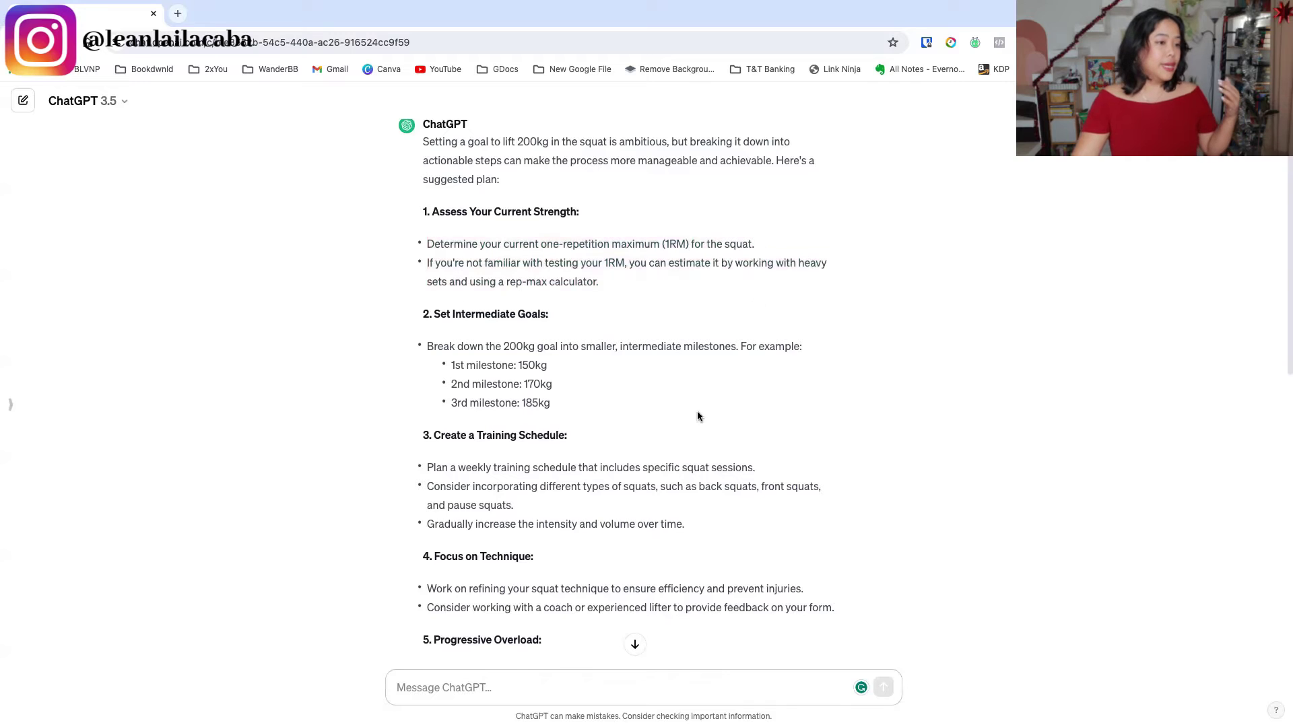
# - Highlight the 150, 170 and 185kg milestones and scroll through the rest of the plan
pyautogui.scroll(-2, 697, 412)
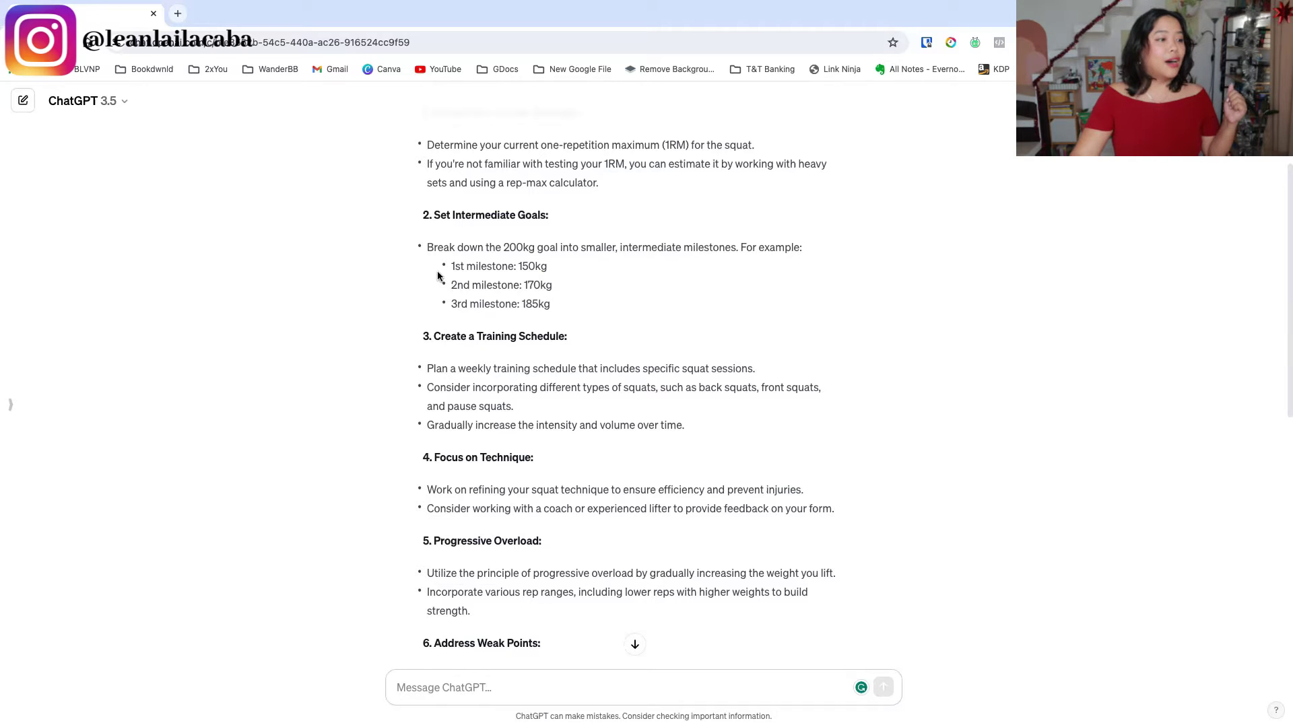
pyautogui.moveTo(418, 247); pyautogui.dragTo(577, 307)
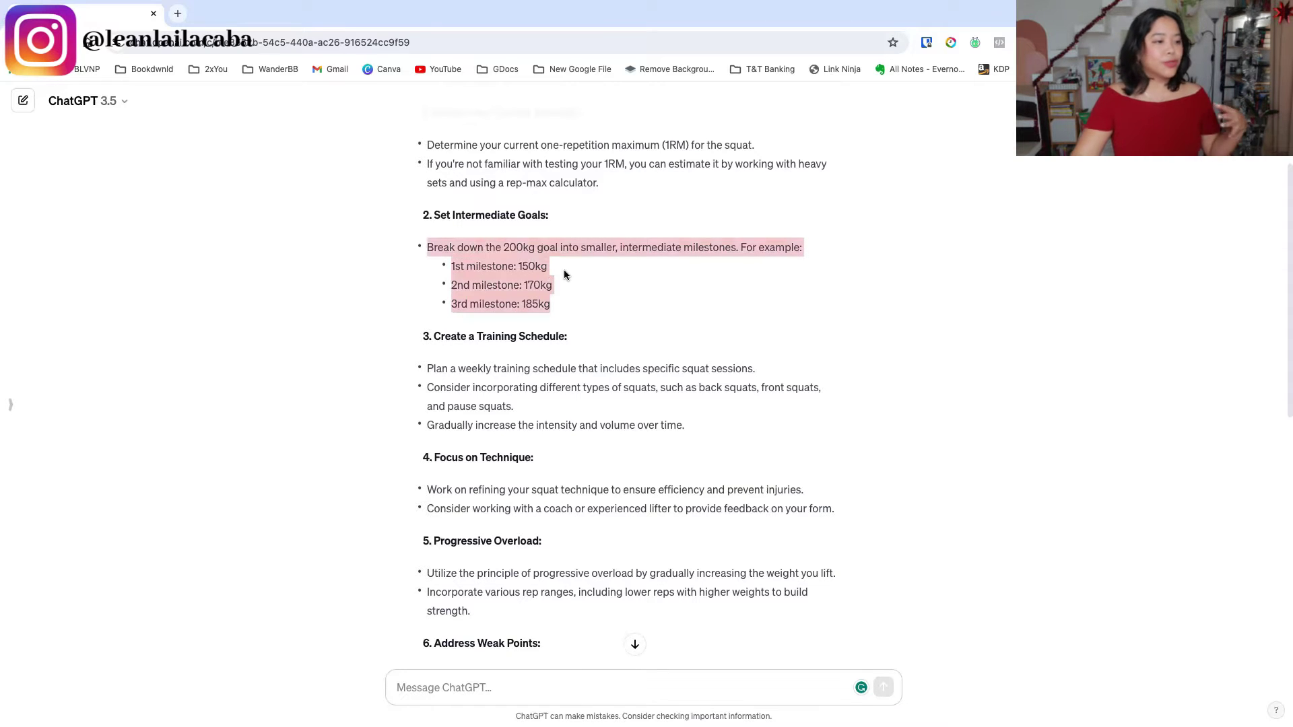
pyautogui.click(564, 274)
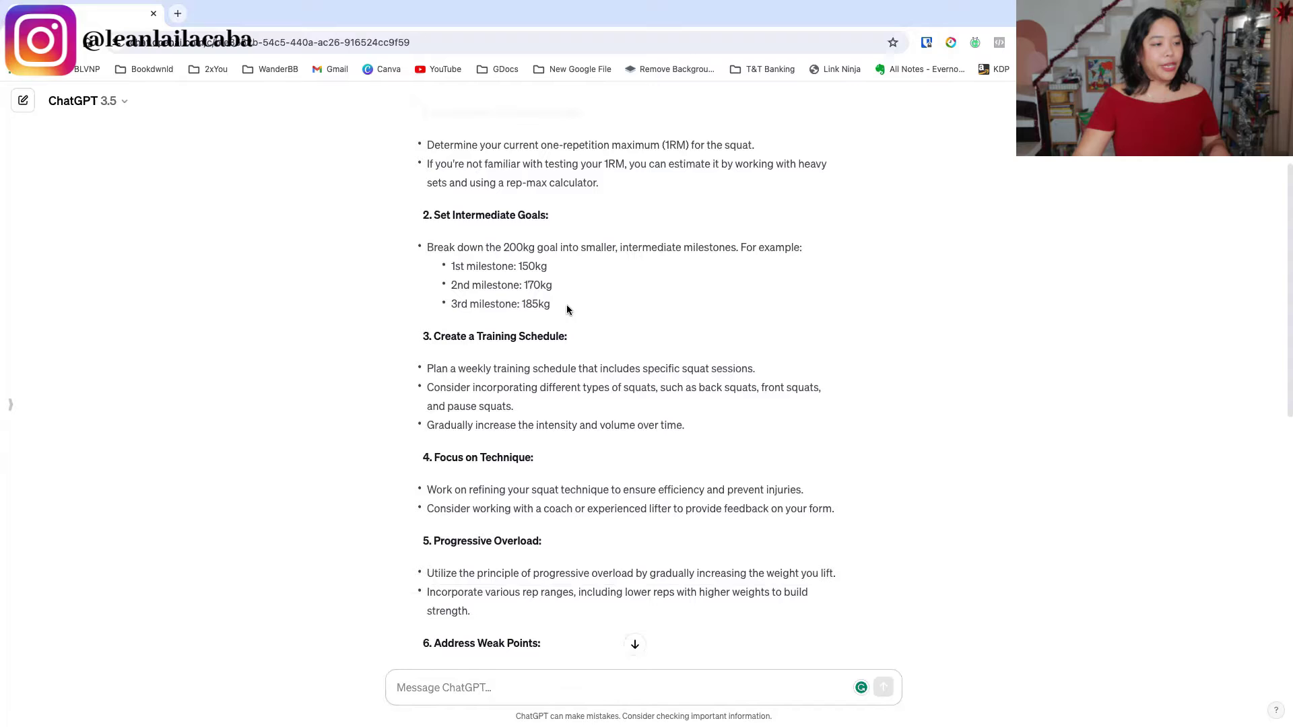
pyautogui.scroll(-3, 544, 390)
pyautogui.scroll(-2, 545, 390)
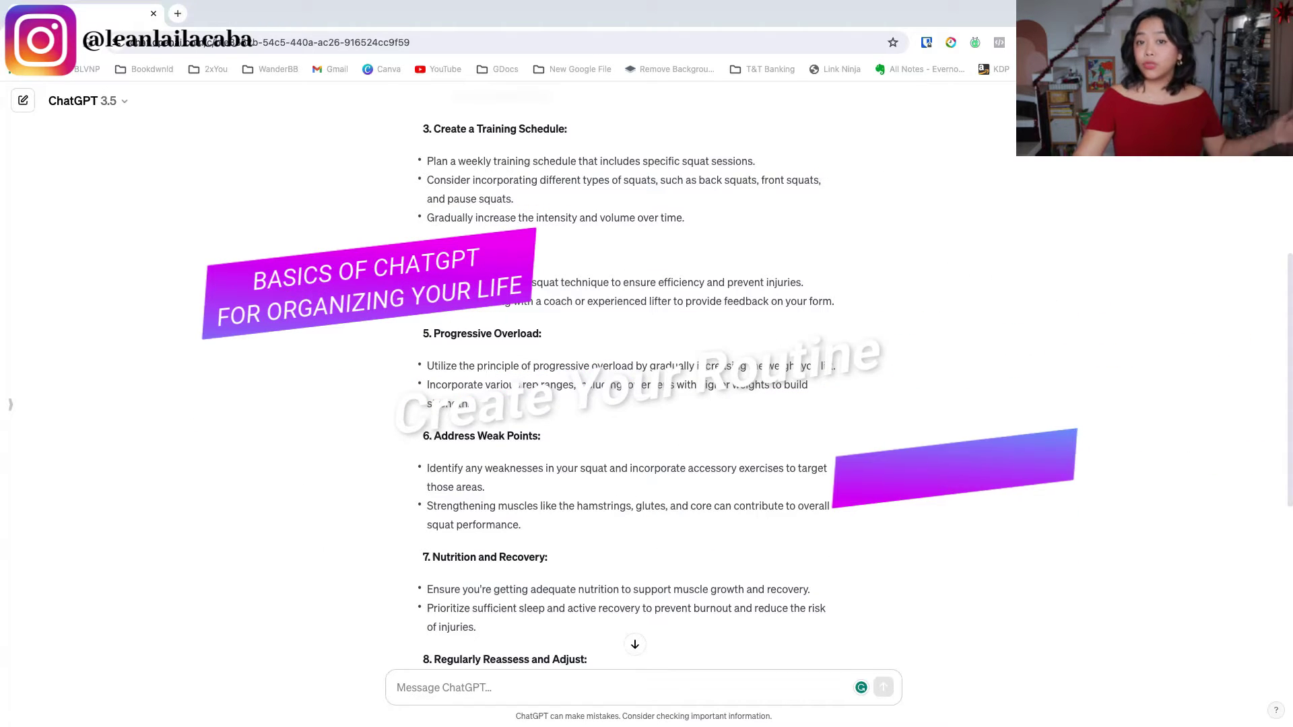
# - Ask ChatGPT to 'Create my daily, weekly, and monthly routine to get to my goal'
pyautogui.click(634, 647)
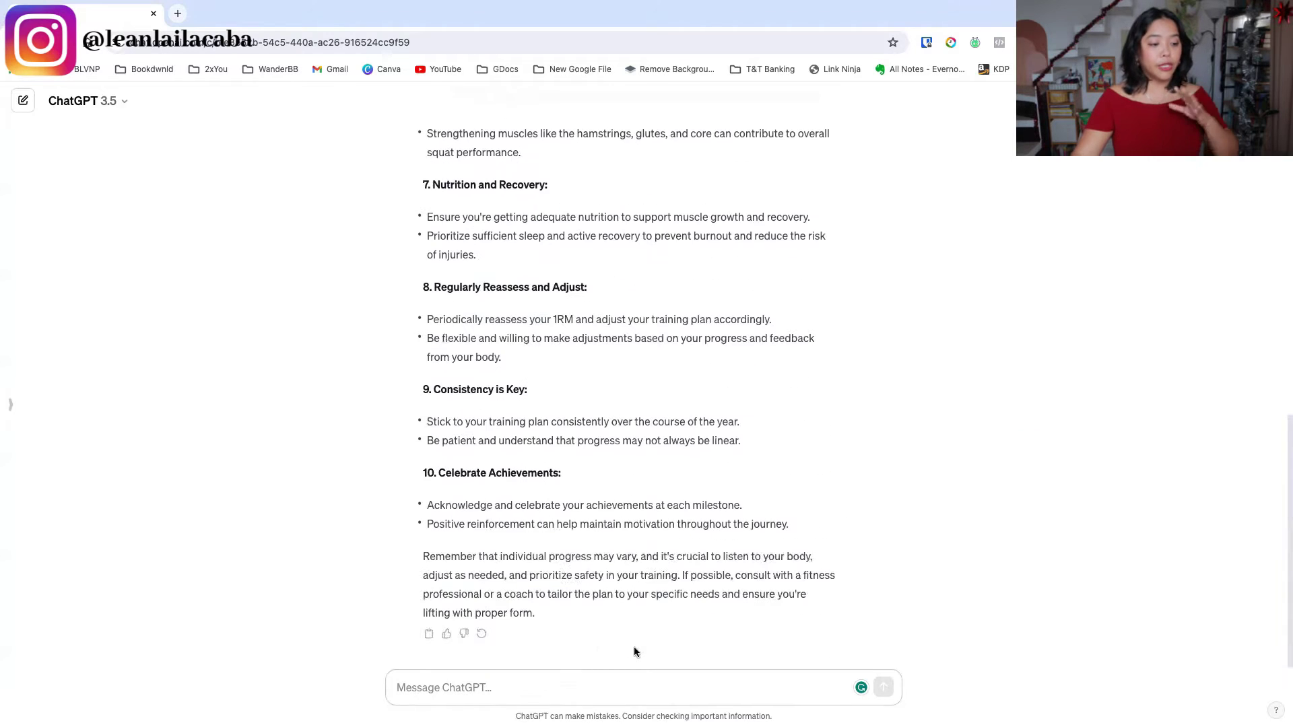
pyautogui.click(640, 684)
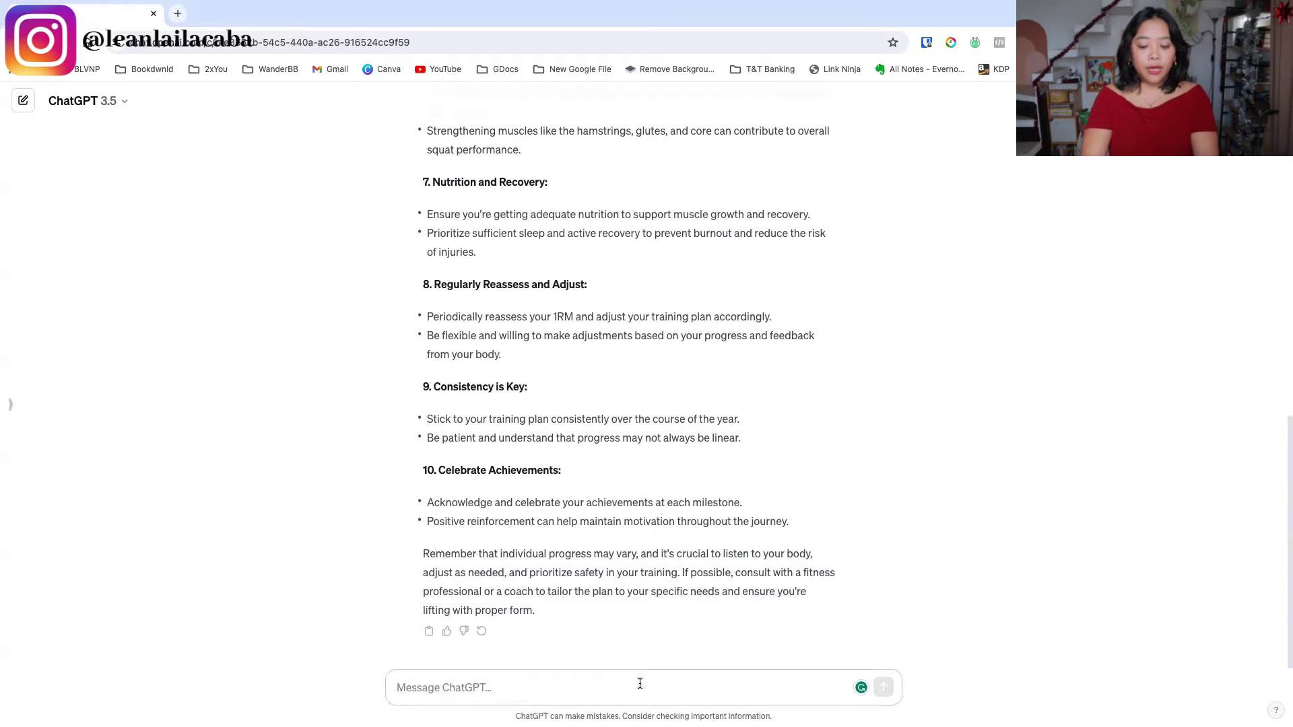
pyautogui.write('Create my w')
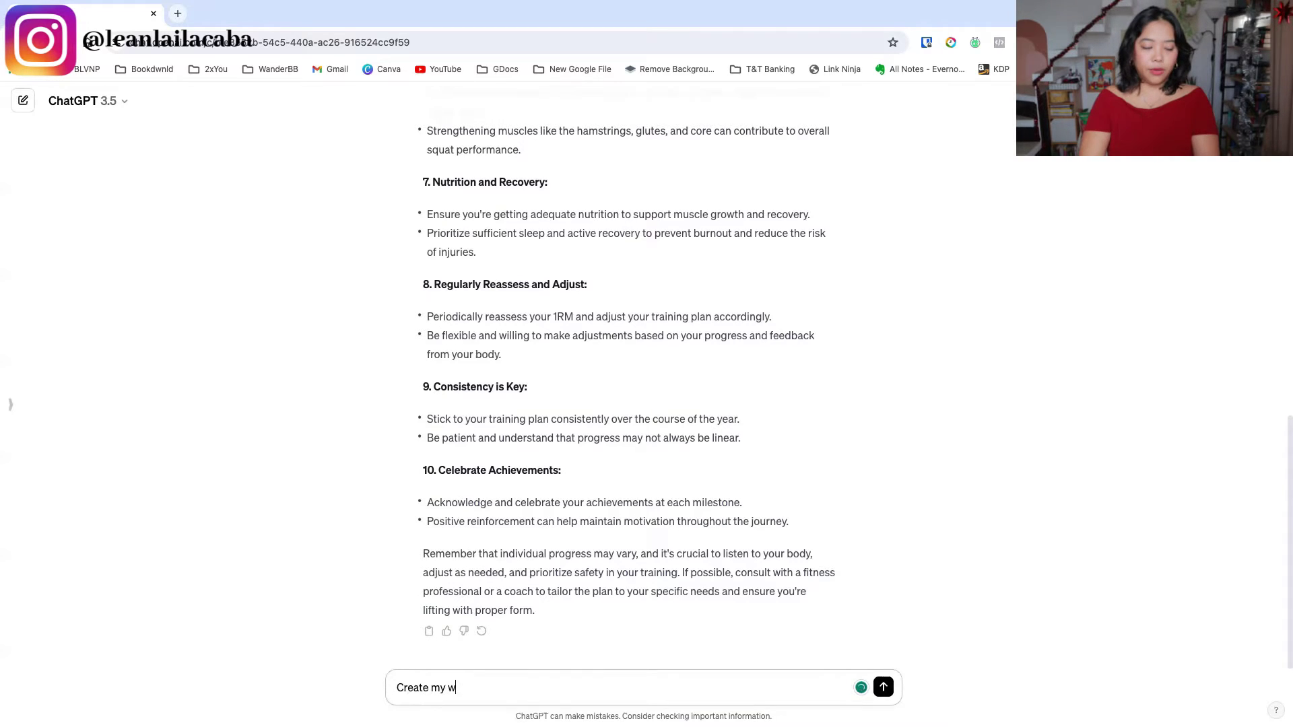
pyautogui.press('BackSpace')
pyautogui.write('daily,weekly')
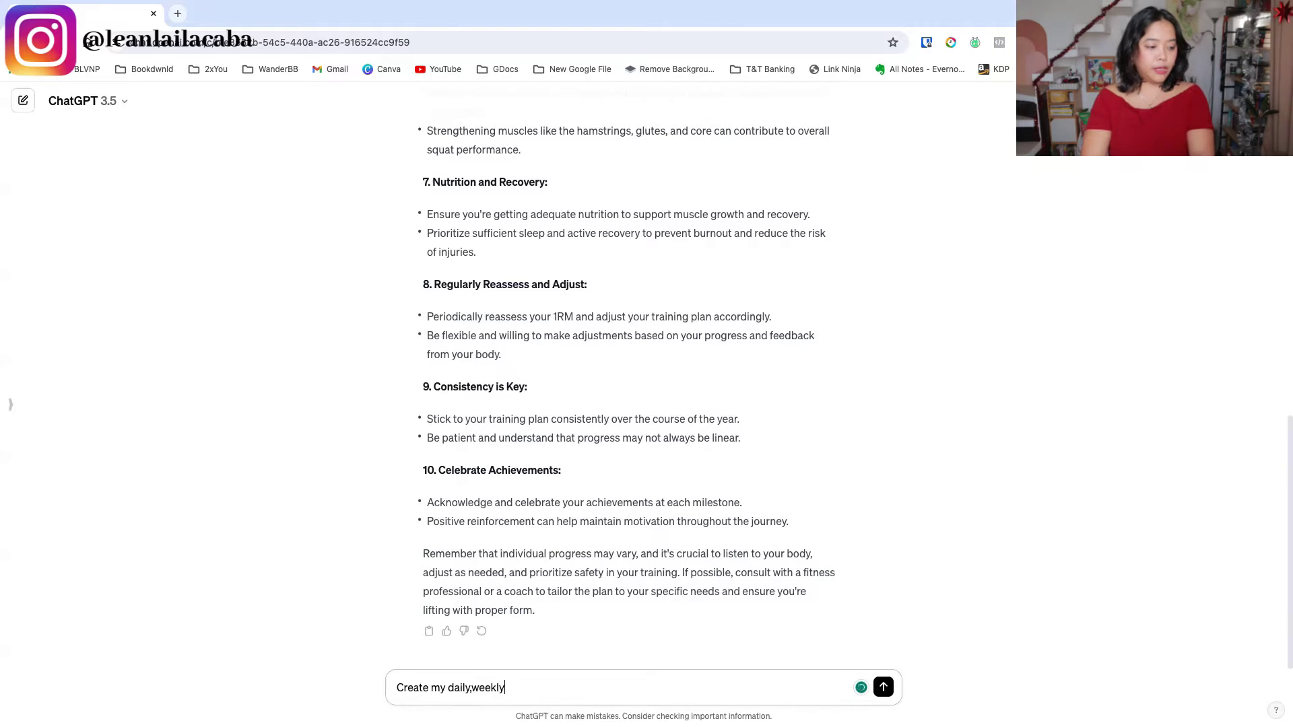
pyautogui.write(', and mont')
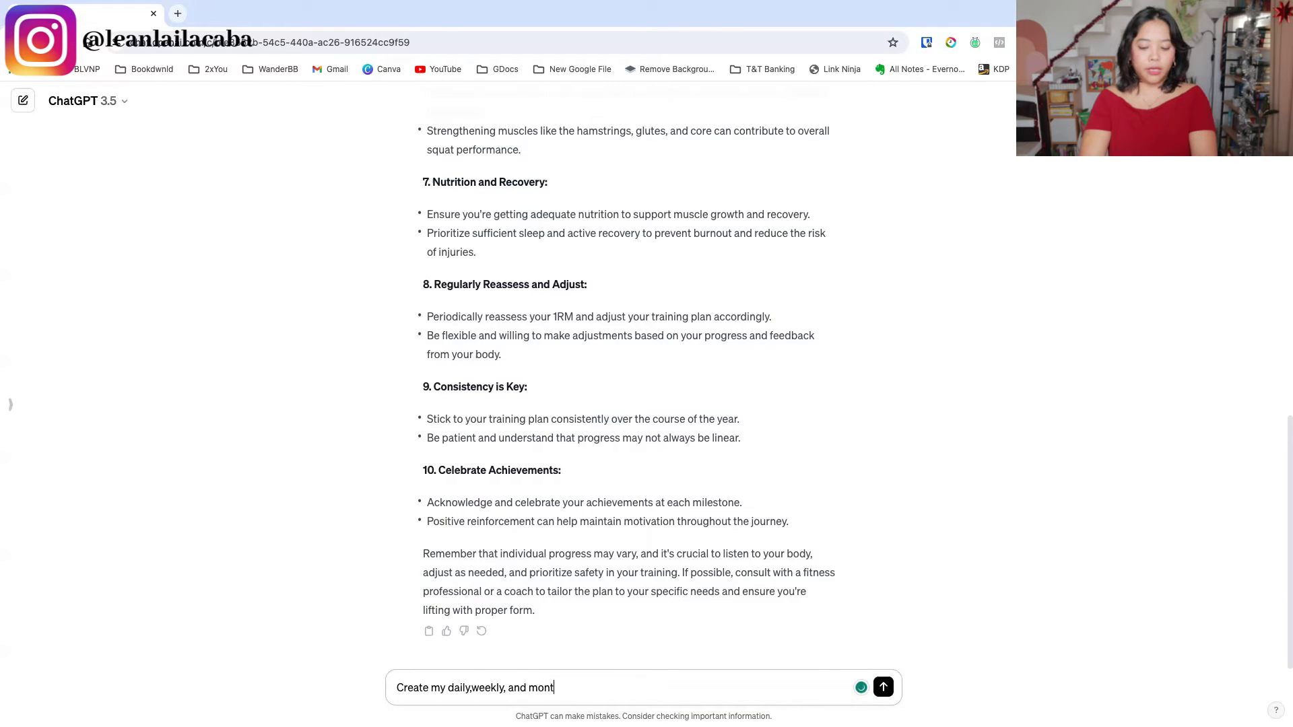
pyautogui.write('hly routine to ge')
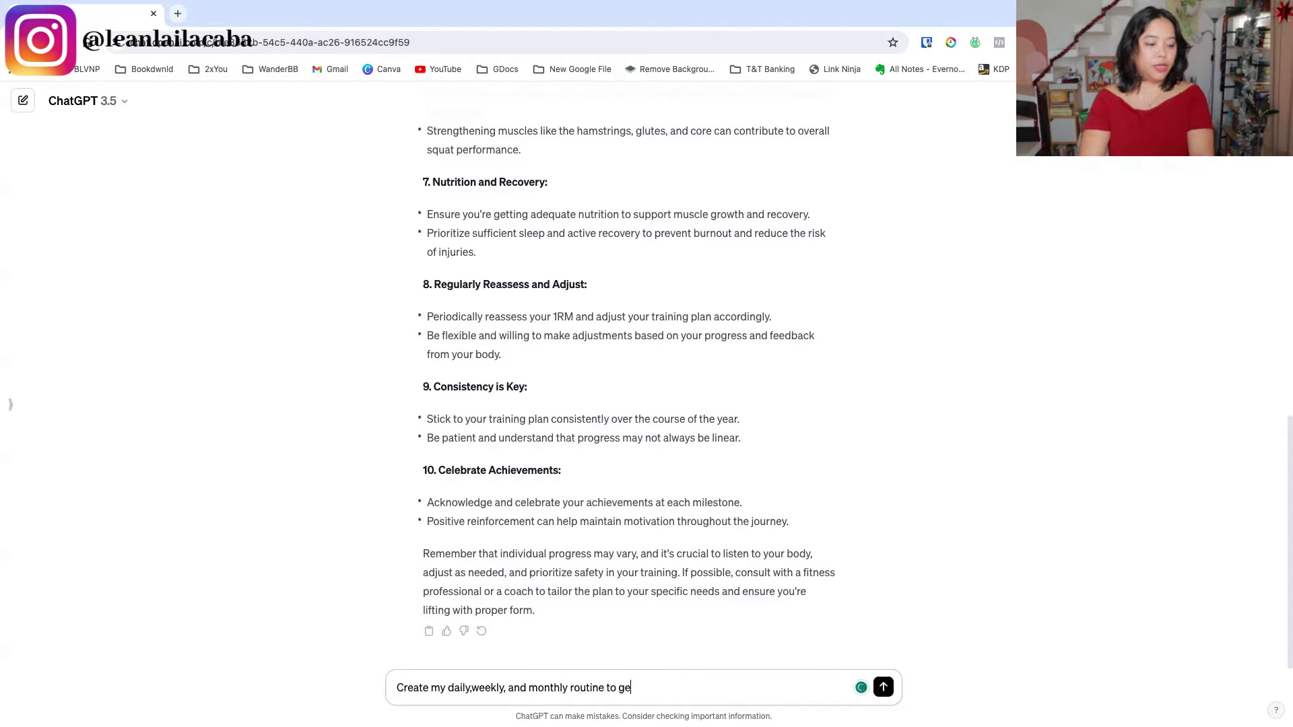
pyautogui.write('t to my goal')
pyautogui.press('Return')
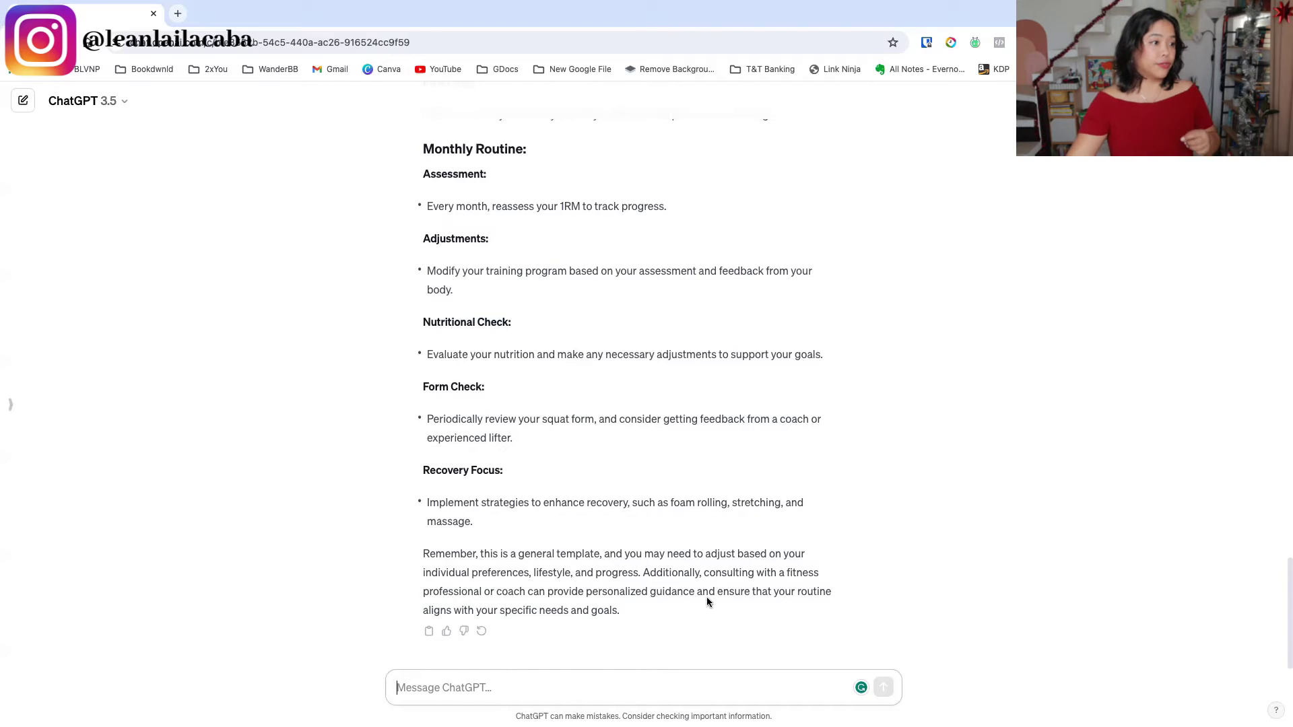
# - Scroll through the daily, weekly and monthly routine reply
pyautogui.scroll(20, 761, 496)
pyautogui.scroll(-3, 761, 494)
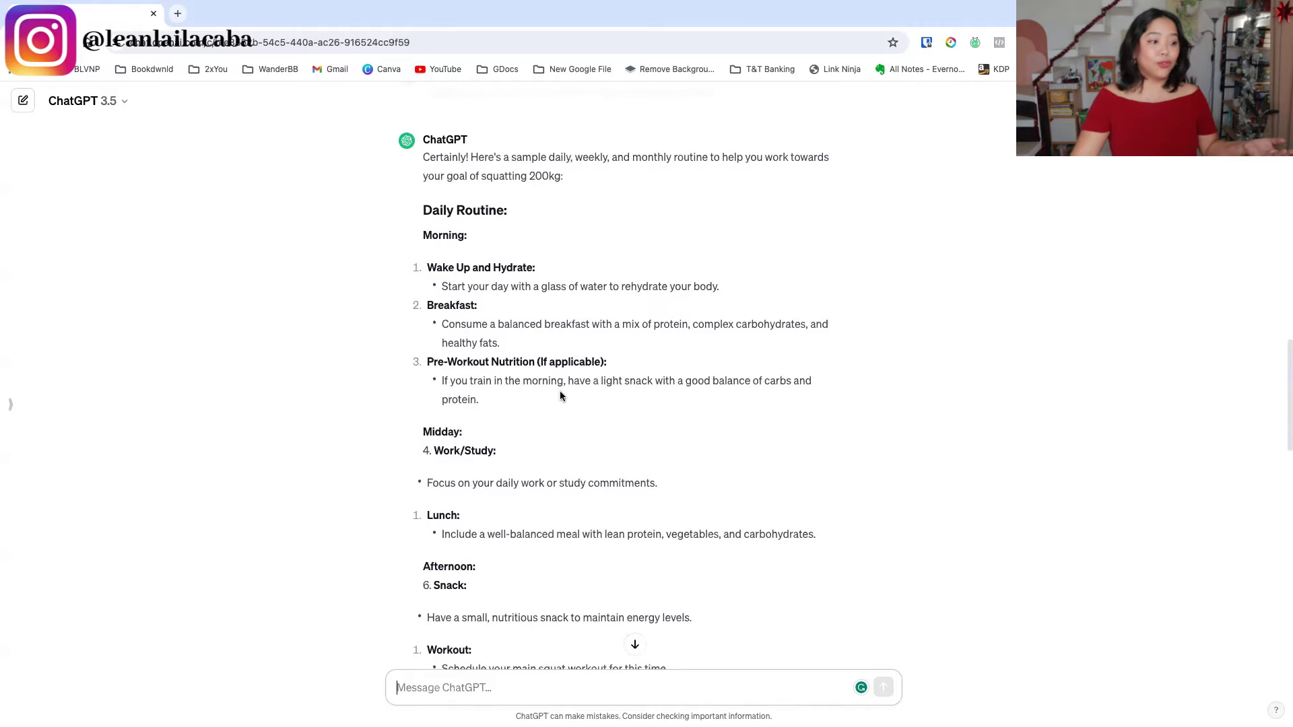
pyautogui.scroll(-10, 560, 387)
pyautogui.scroll(-1, 563, 383)
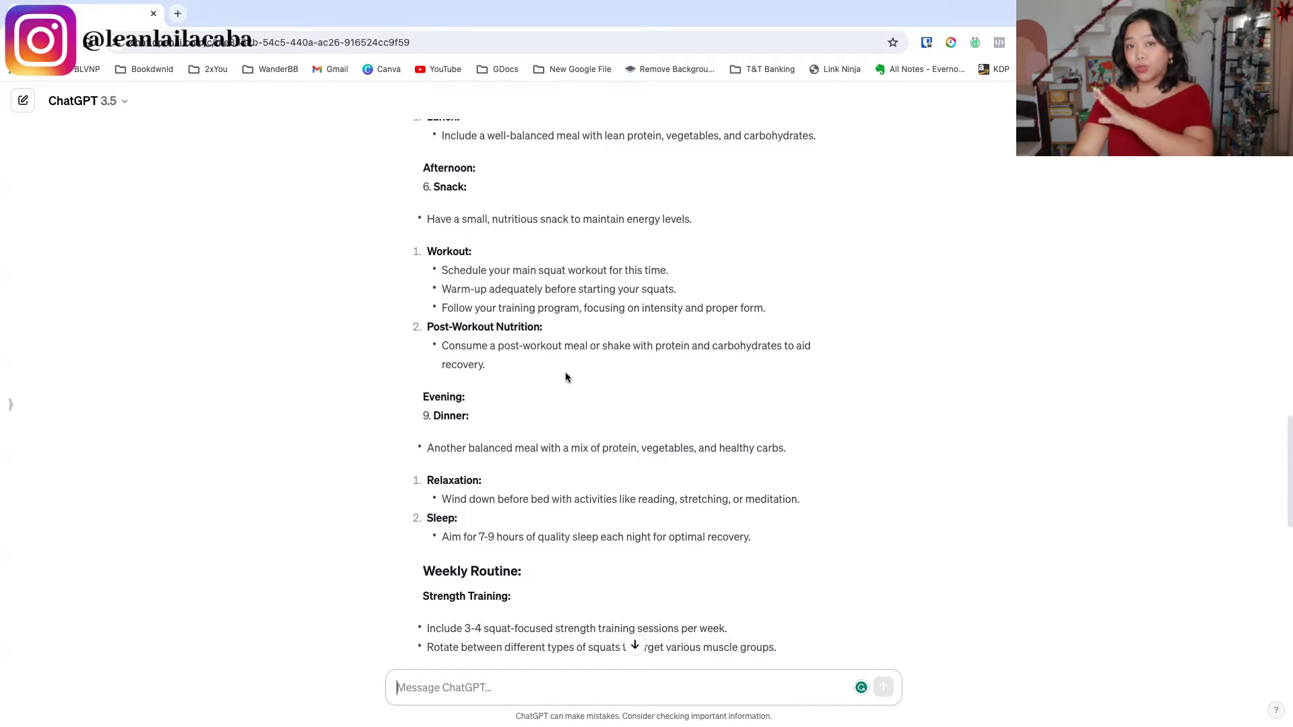
pyautogui.scroll(-15, 507, 613)
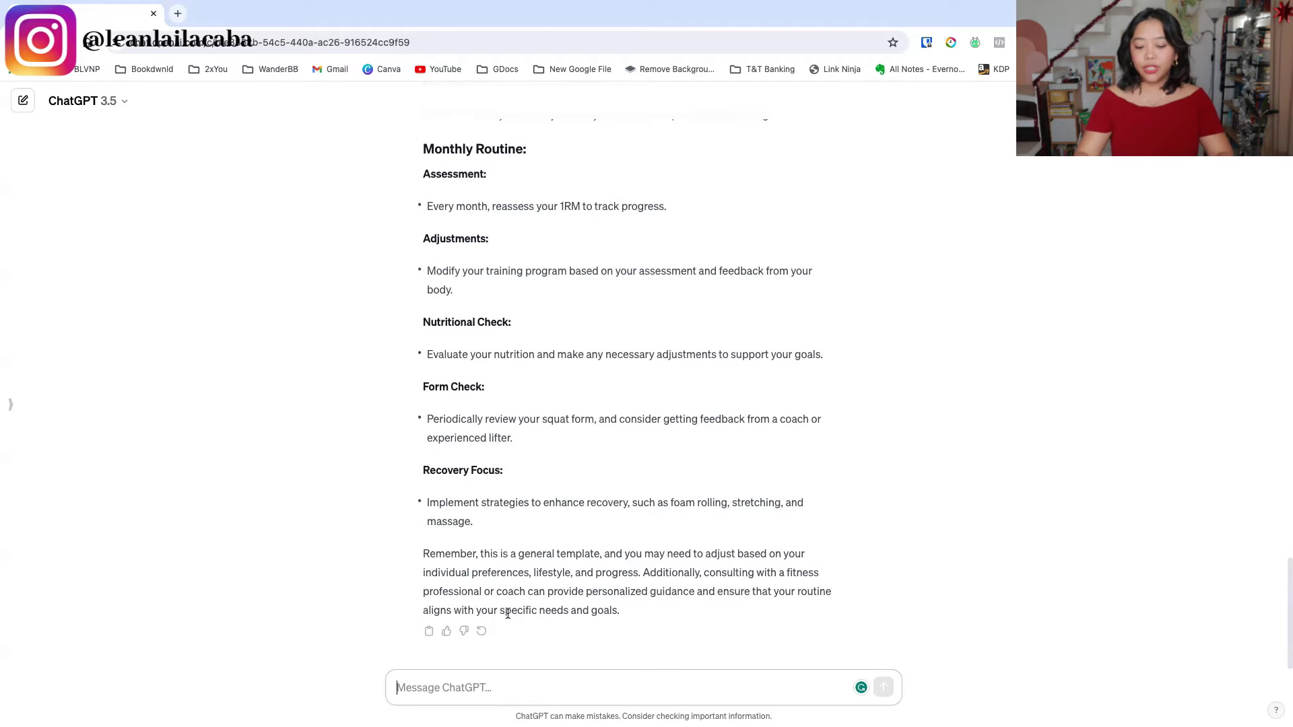
# - Send 'Create a habit tracker for me so I can do all of this' and review the tracker
pyautogui.write('Create a')
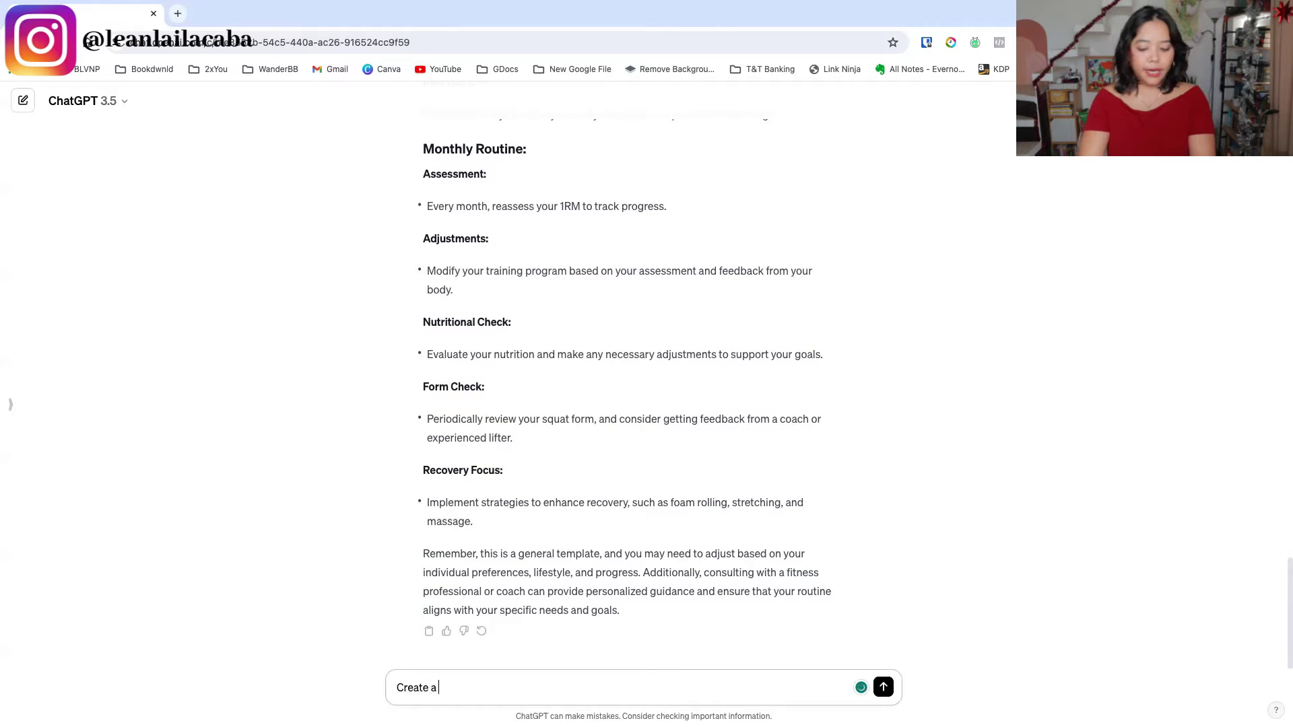
pyautogui.write(' habit tracker ')
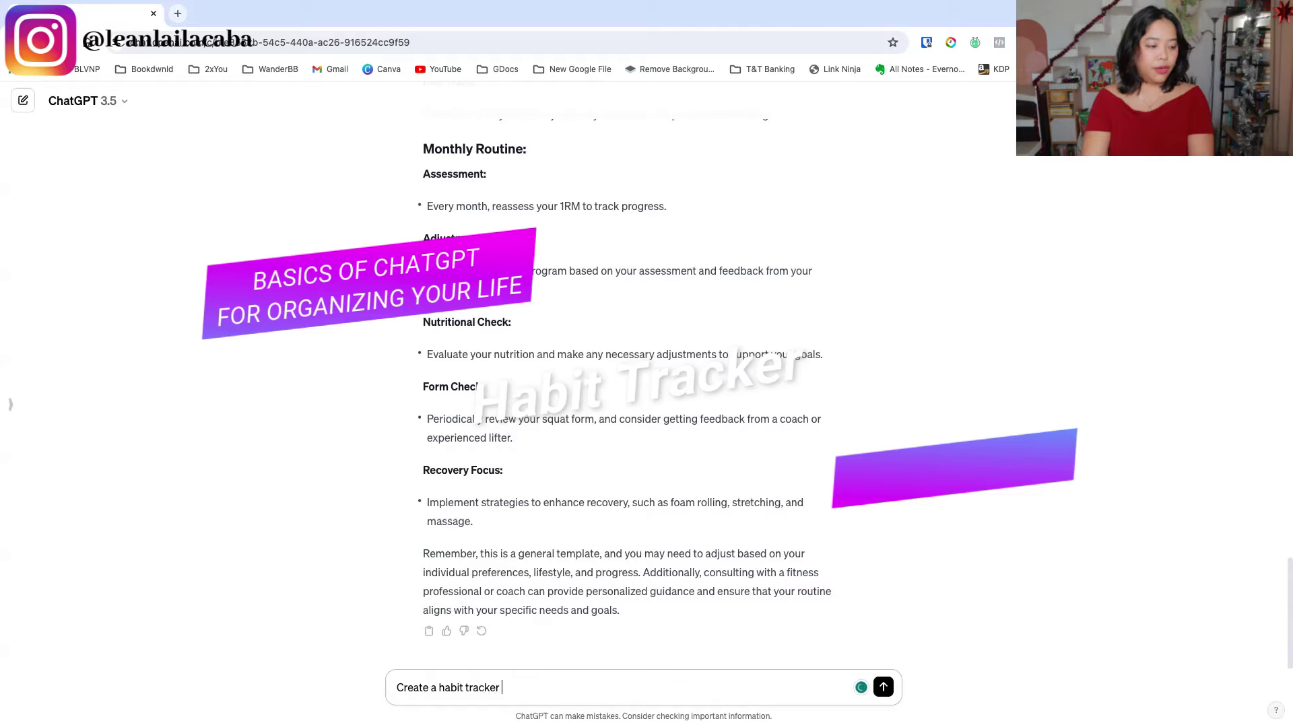
pyautogui.write('for me ')
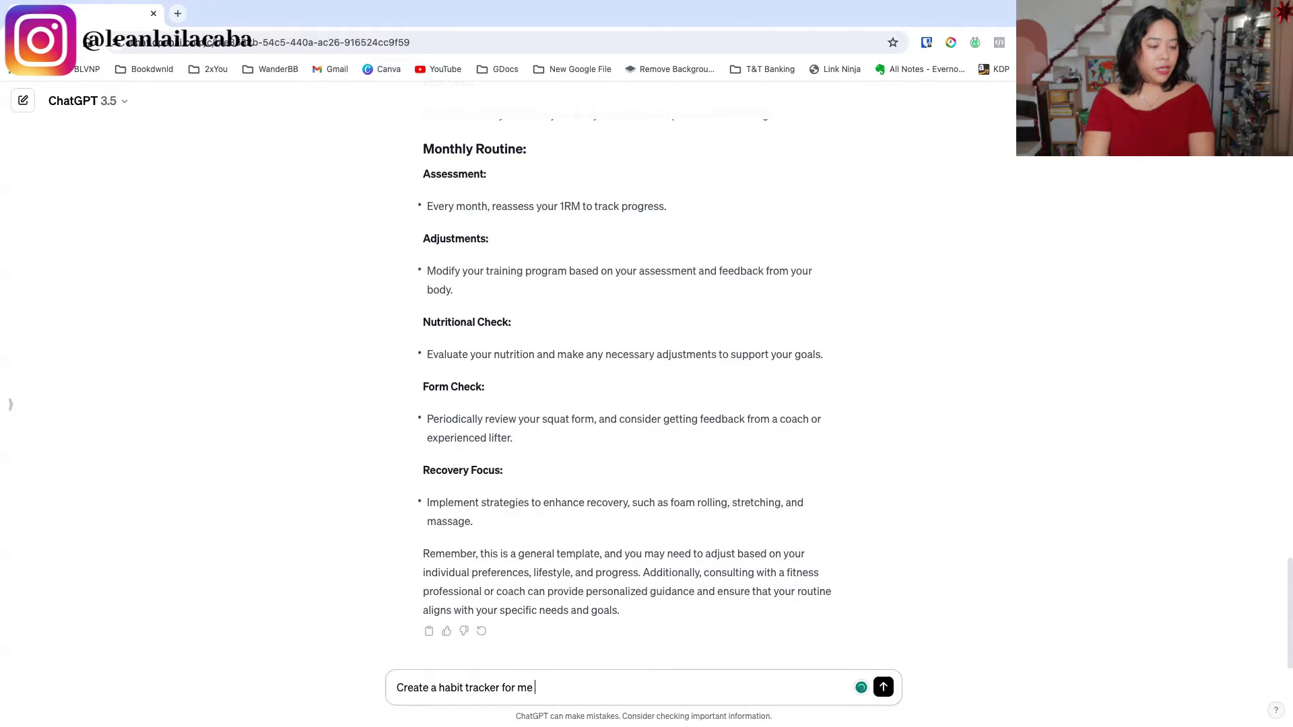
pyautogui.write('so I can do all of this')
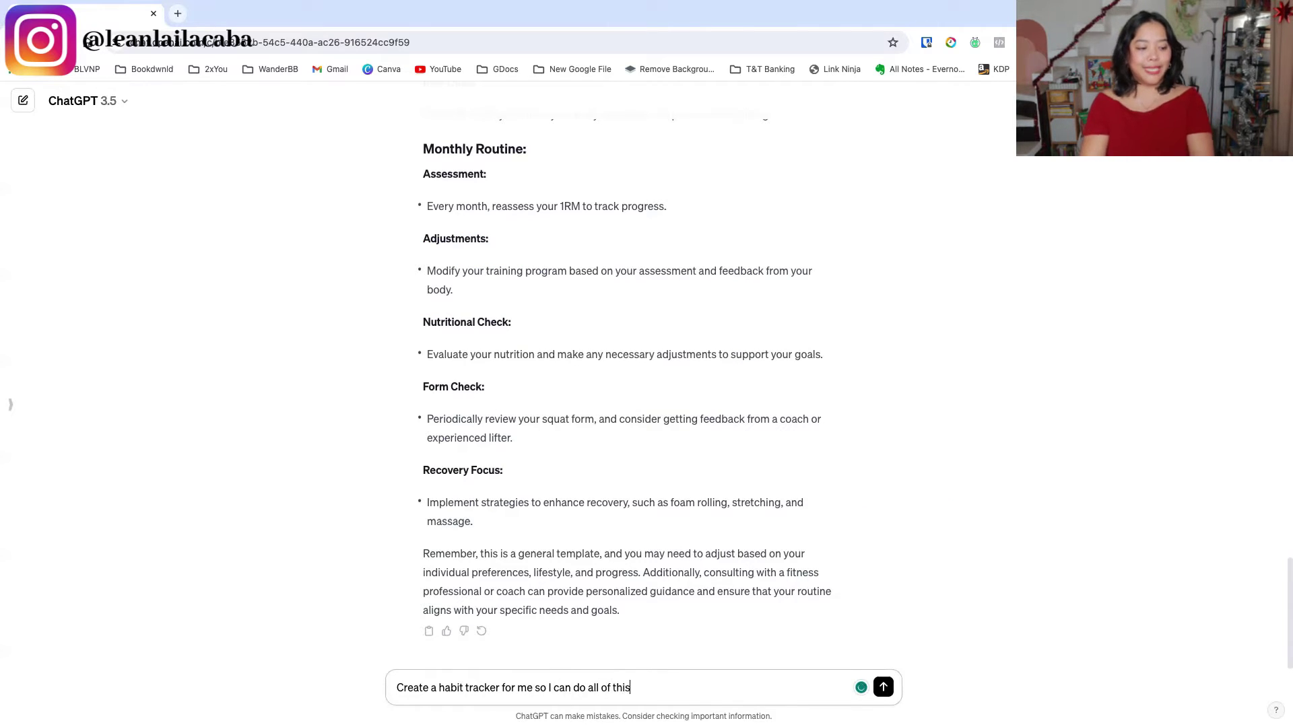
pyautogui.press('Return')
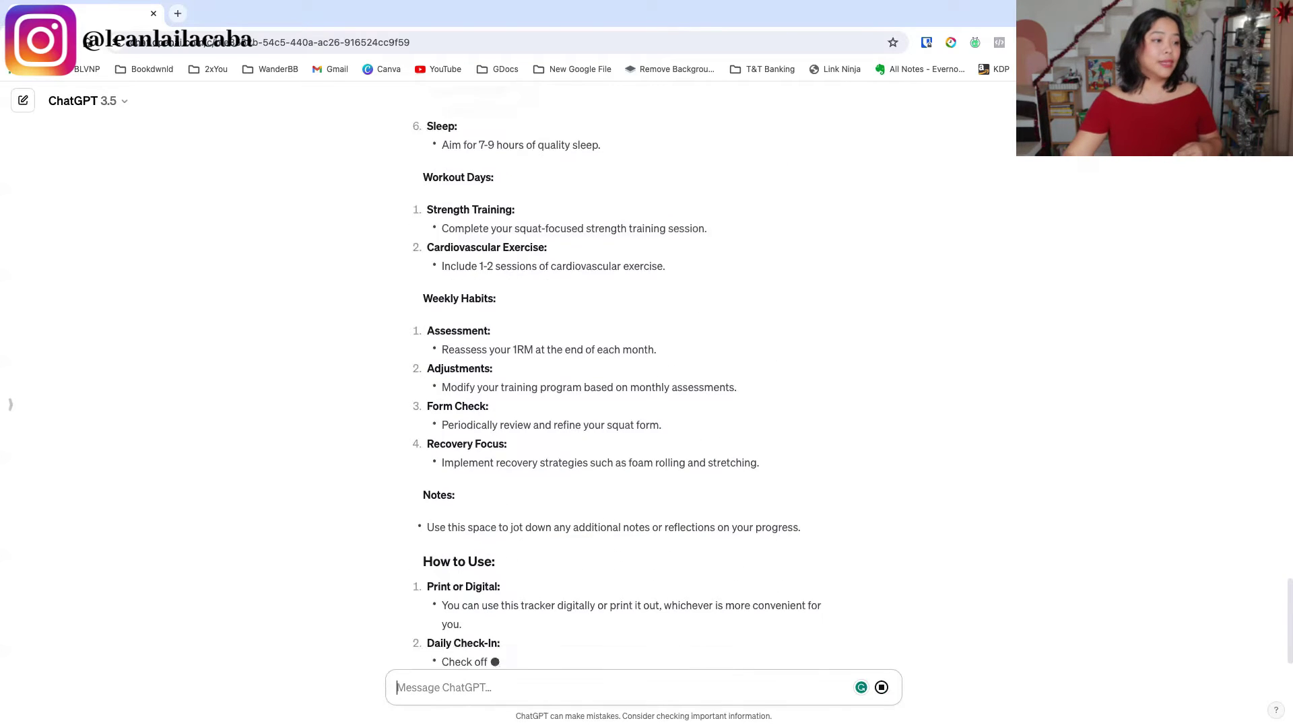
pyautogui.scroll(5, 738, 423)
pyautogui.scroll(3, 740, 425)
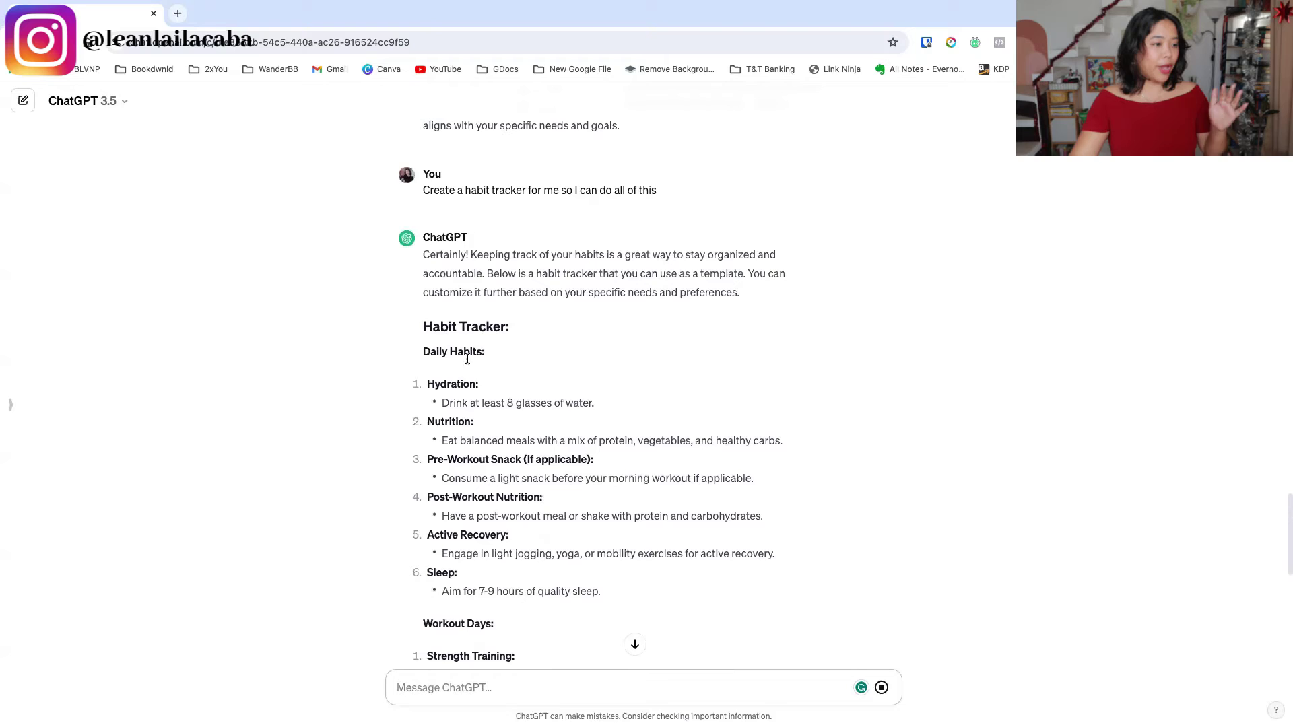
pyautogui.scroll(-20, 499, 498)
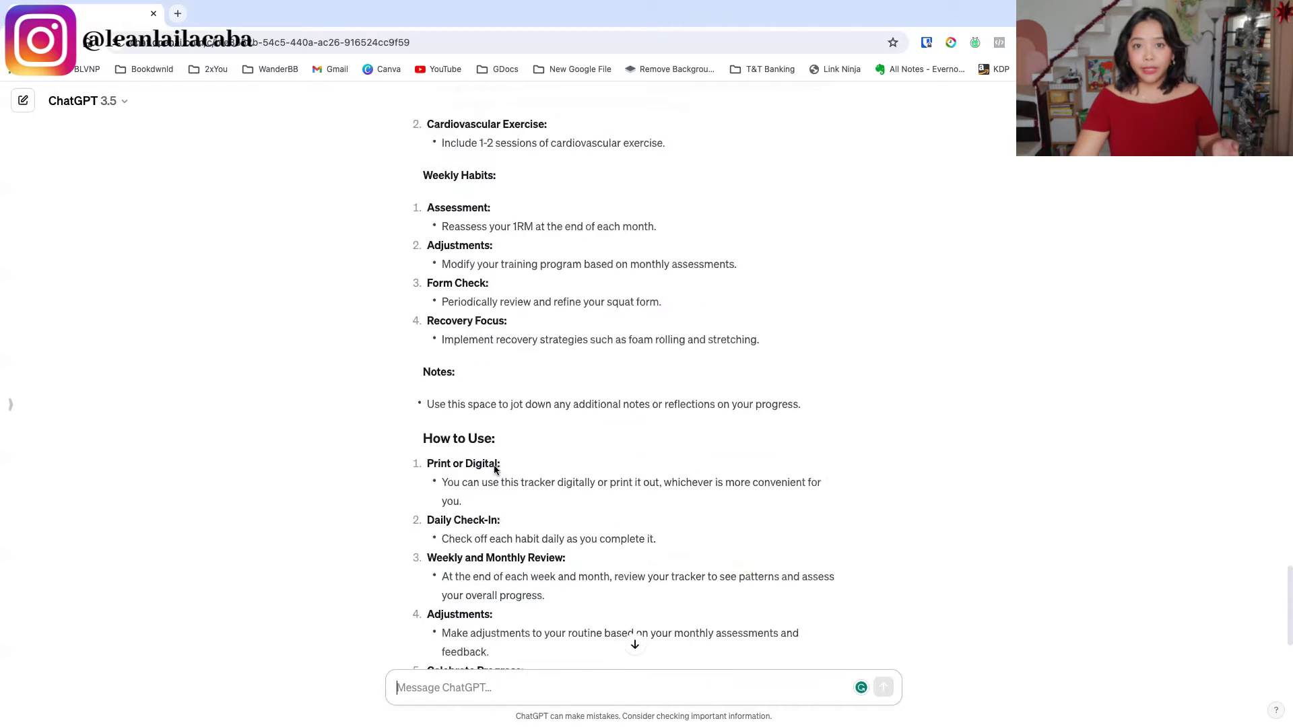
# - Send 'can you make this into a table' to reformat the habit tracker
pyautogui.write('can ')
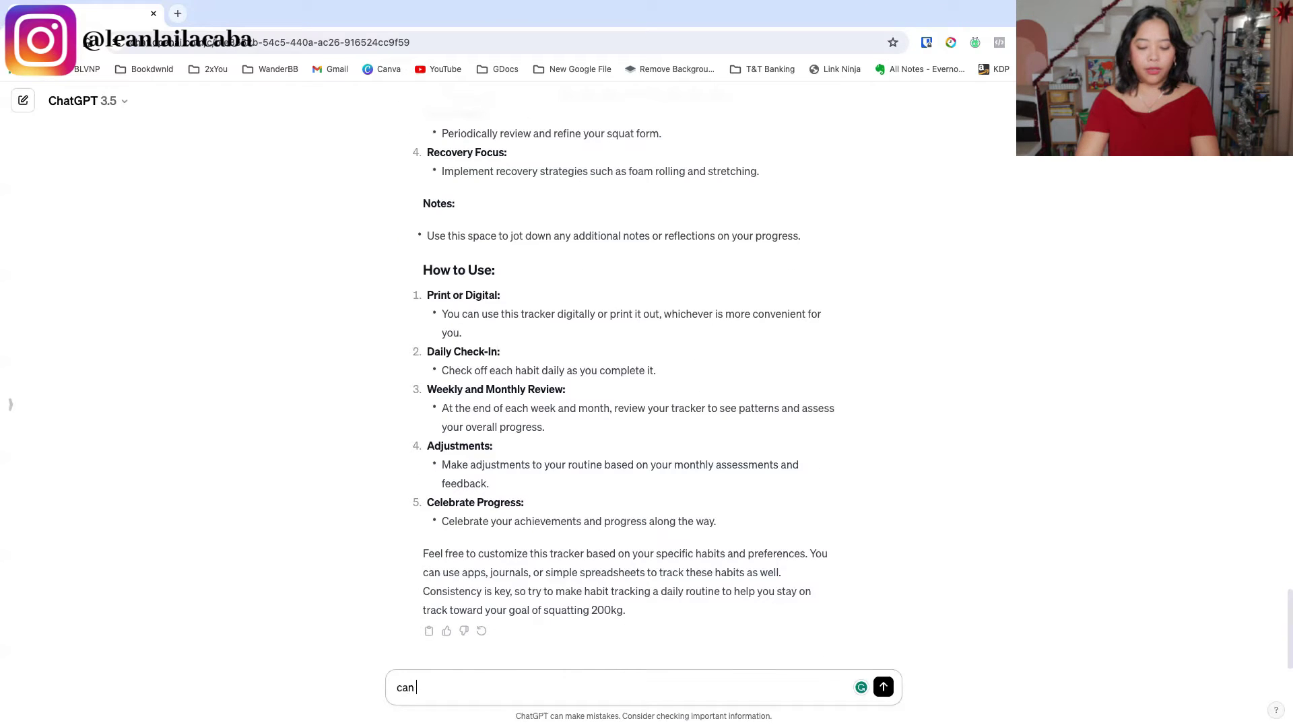
pyautogui.write('you make this into a table')
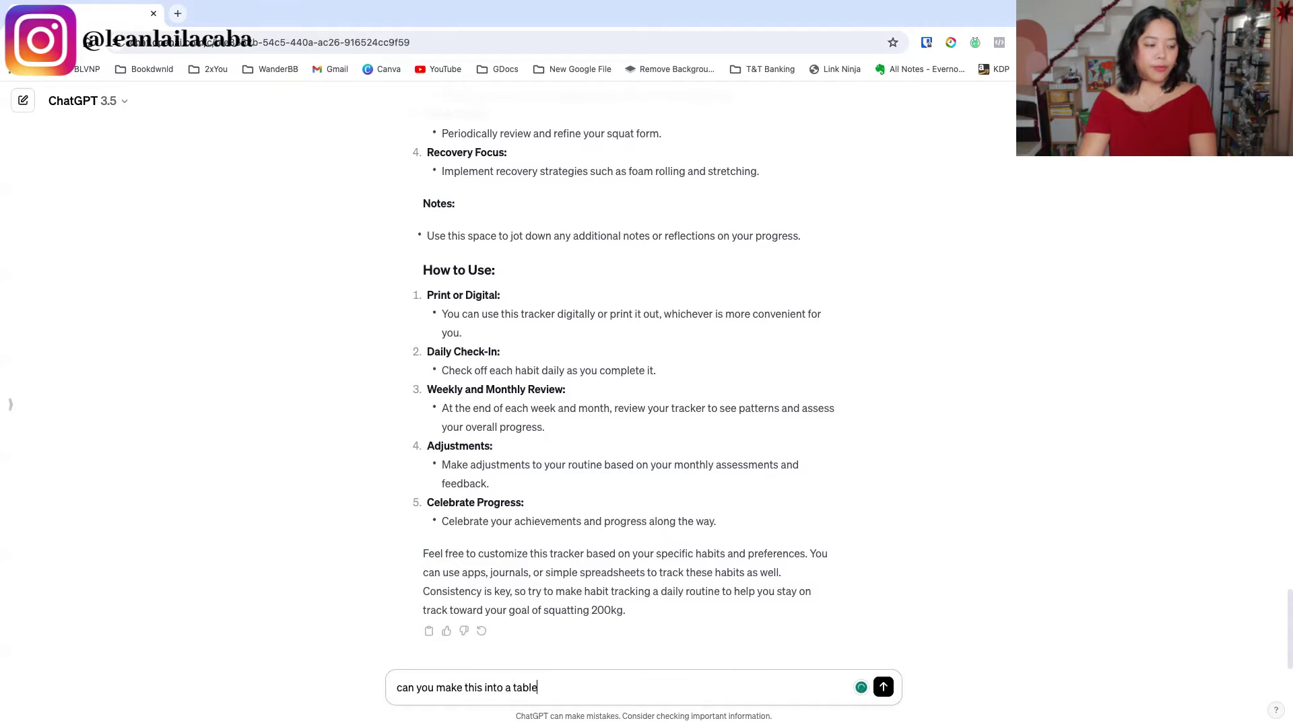
pyautogui.press('Return')
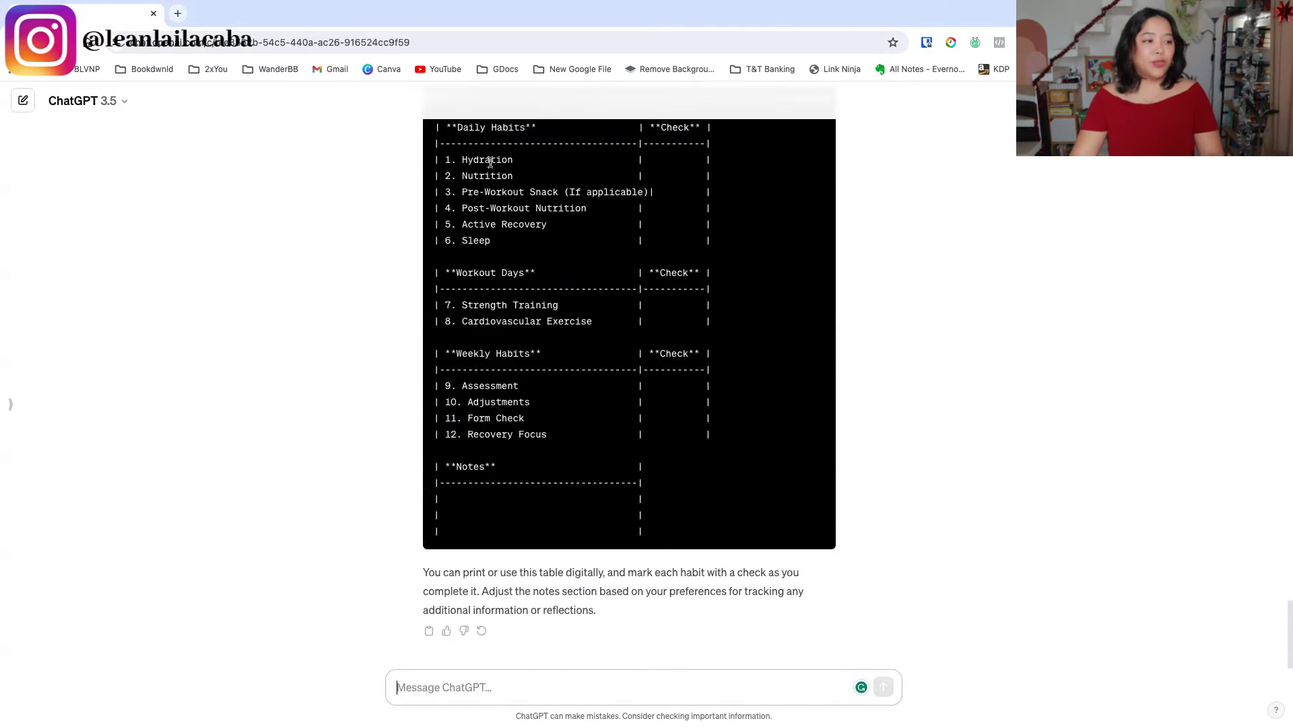
pyautogui.scroll(3, 785, 363)
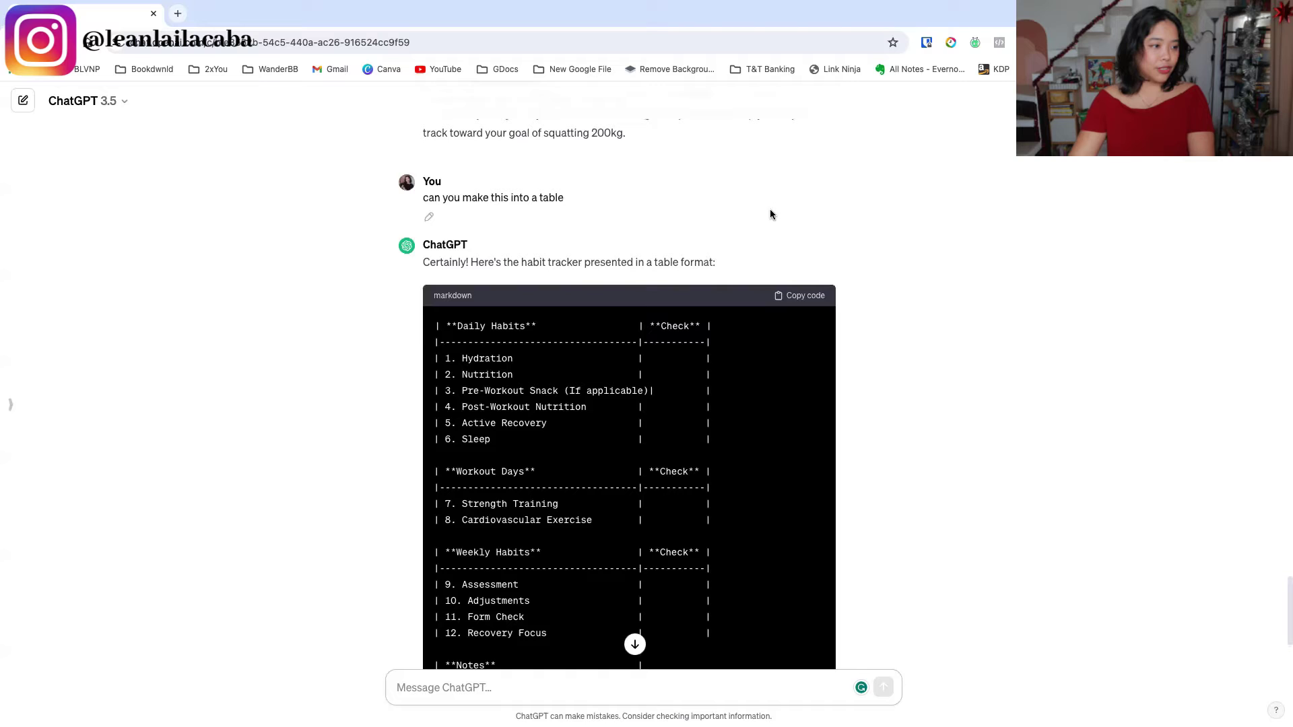
pyautogui.click(431, 215)
# - Scroll the markdown table sideways to review the Adjustments, Form Check, Recovery Focus and Notes columns
pyautogui.scroll(-10, 472, 269)
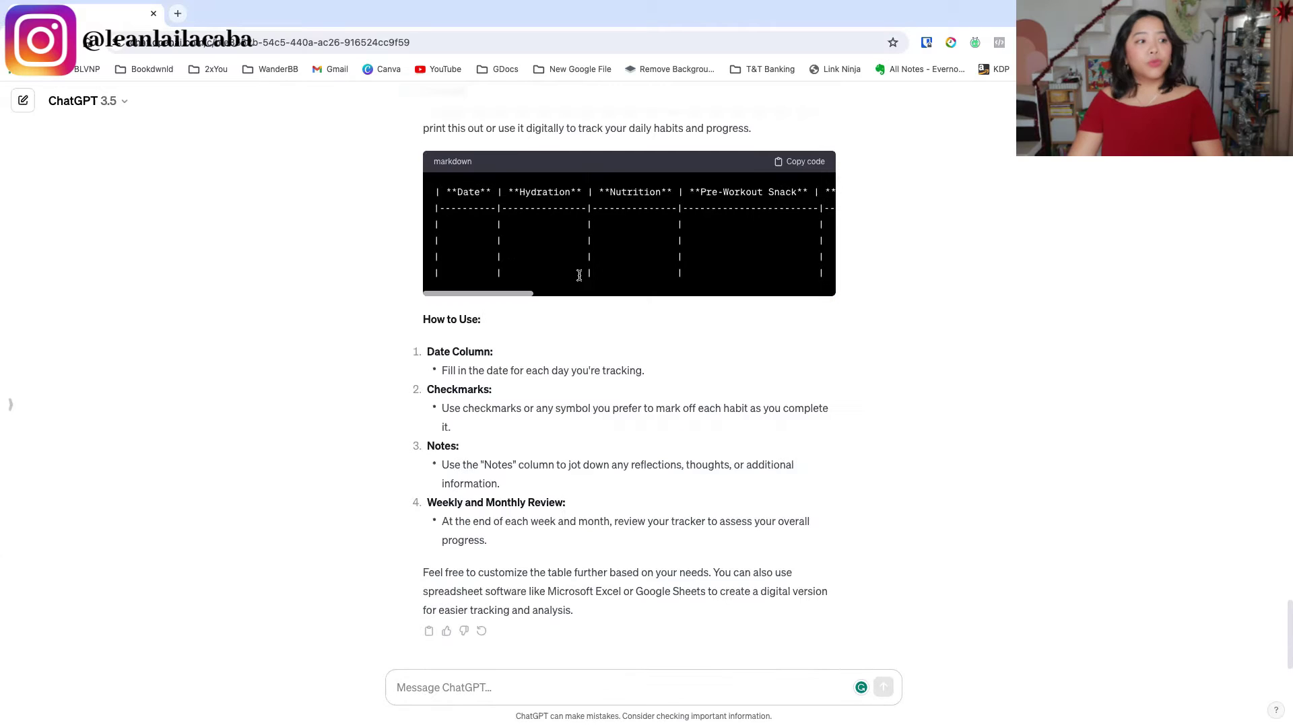
pyautogui.hscroll(2, 583, 271)
pyautogui.hscroll(5, 583, 271)
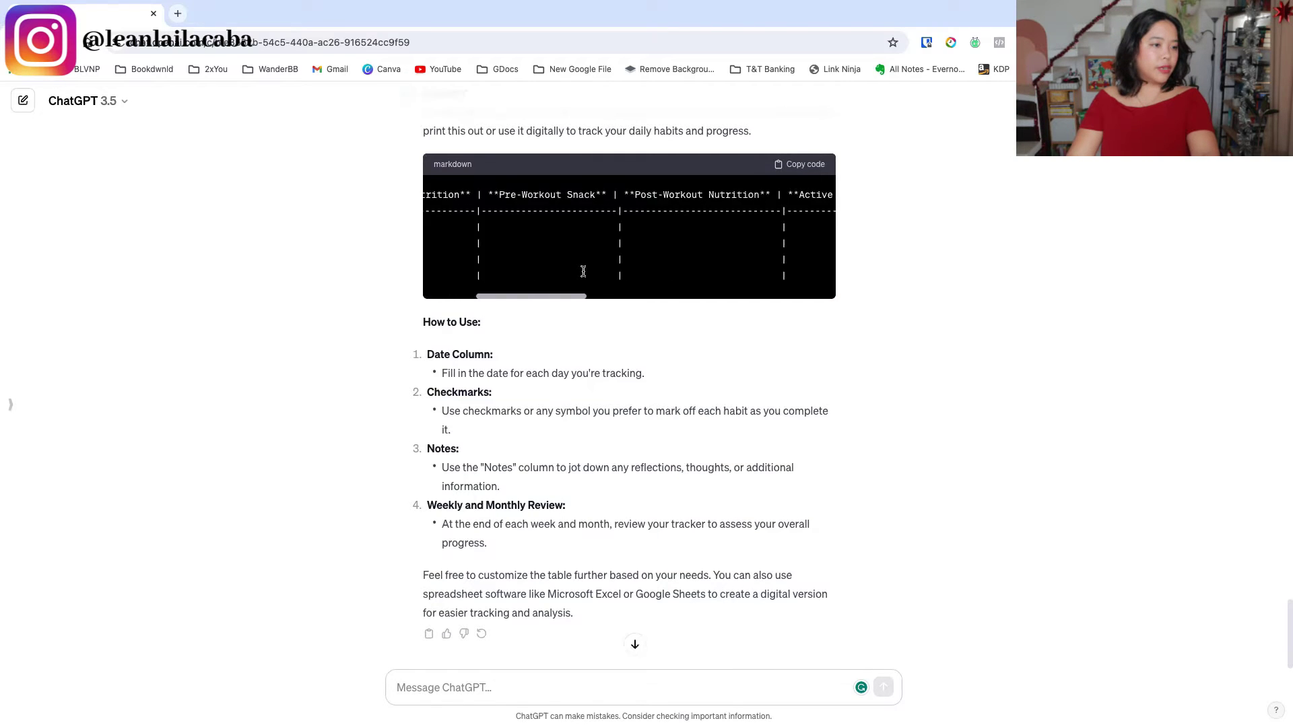
pyautogui.hscroll(-7, 753, 255)
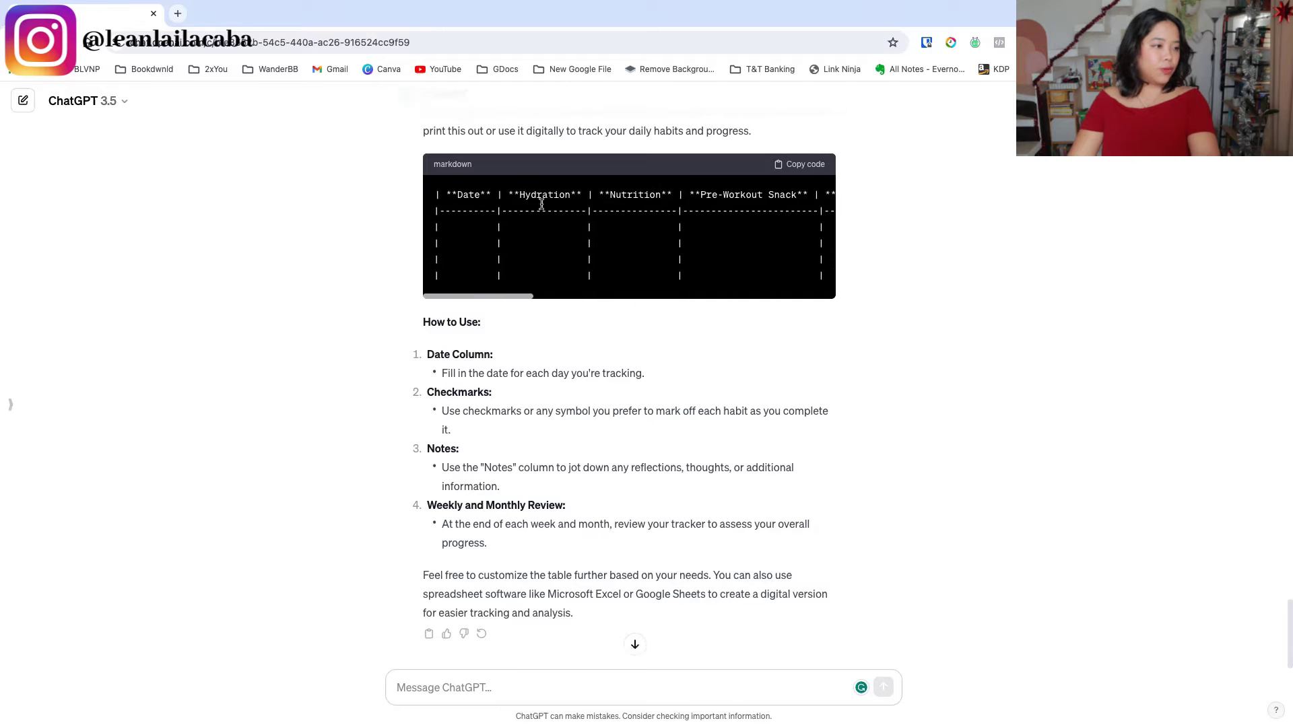
pyautogui.hscroll(8, 647, 217)
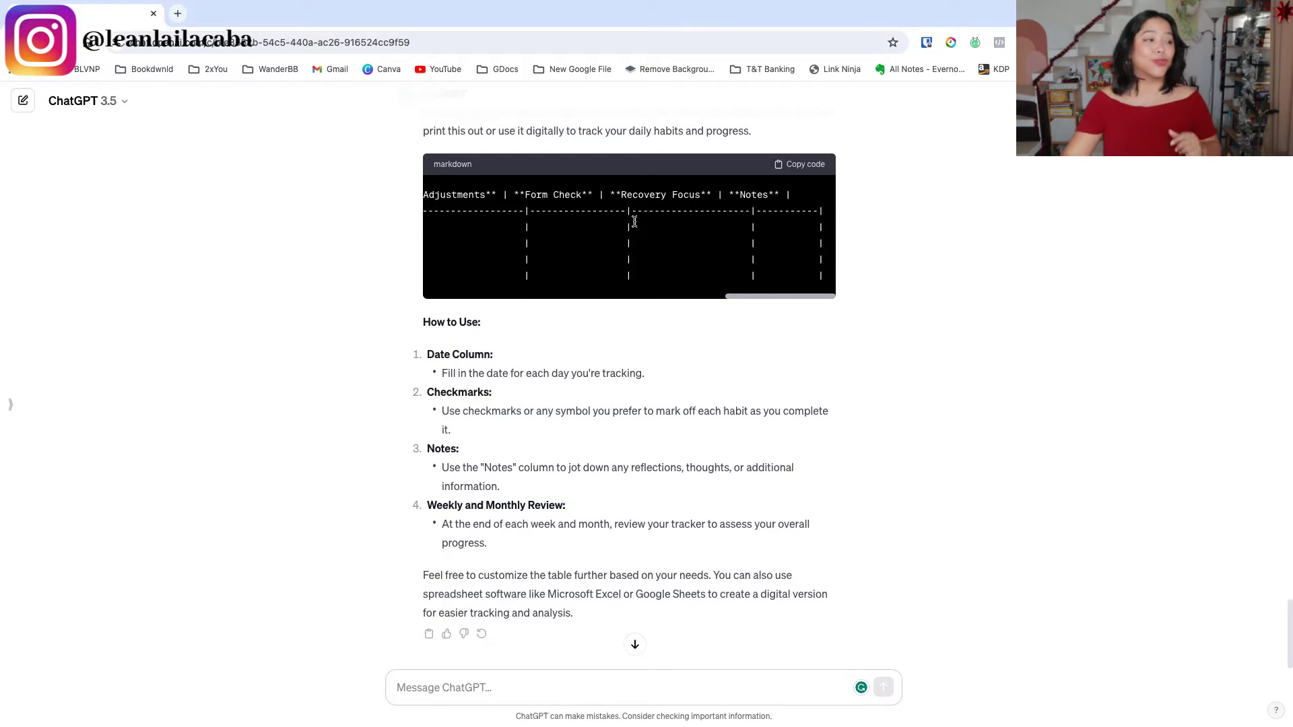
# - In a fresh chat, paste and send the one-week communication-skills study plan prompt
pyautogui.click(22, 102)
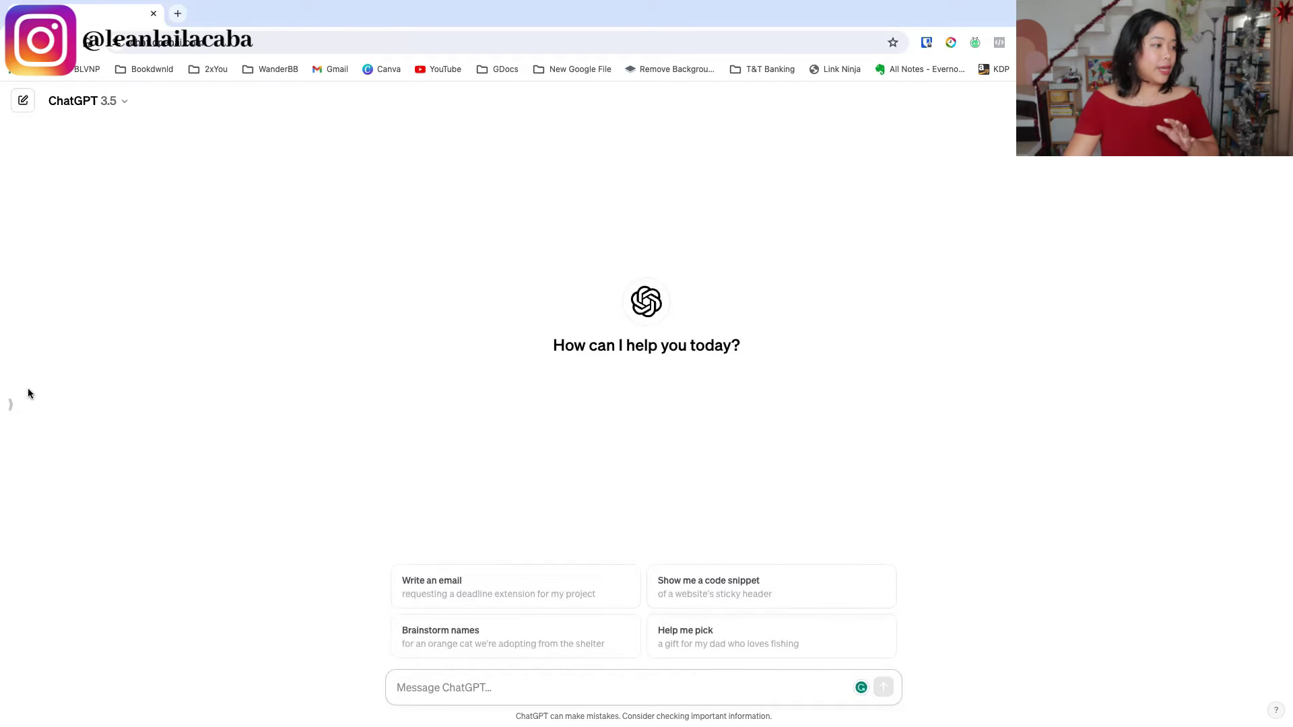
pyautogui.click(10, 404)
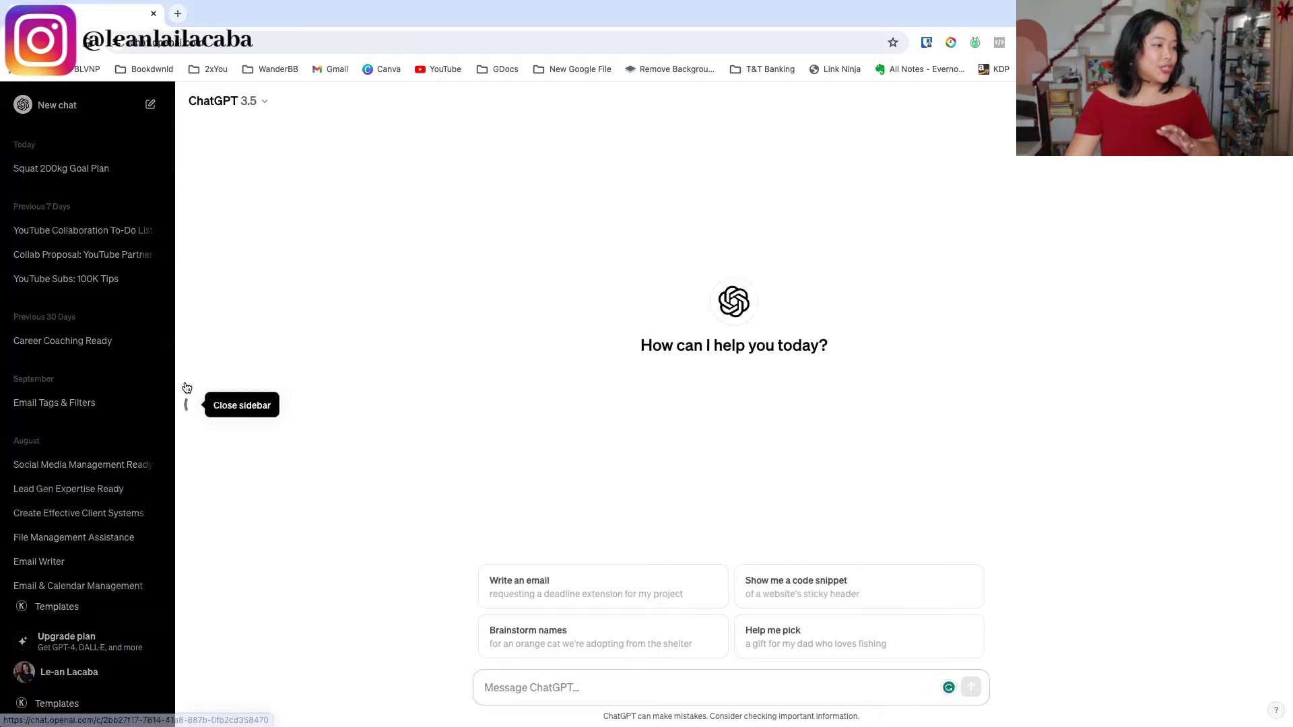
pyautogui.click(186, 406)
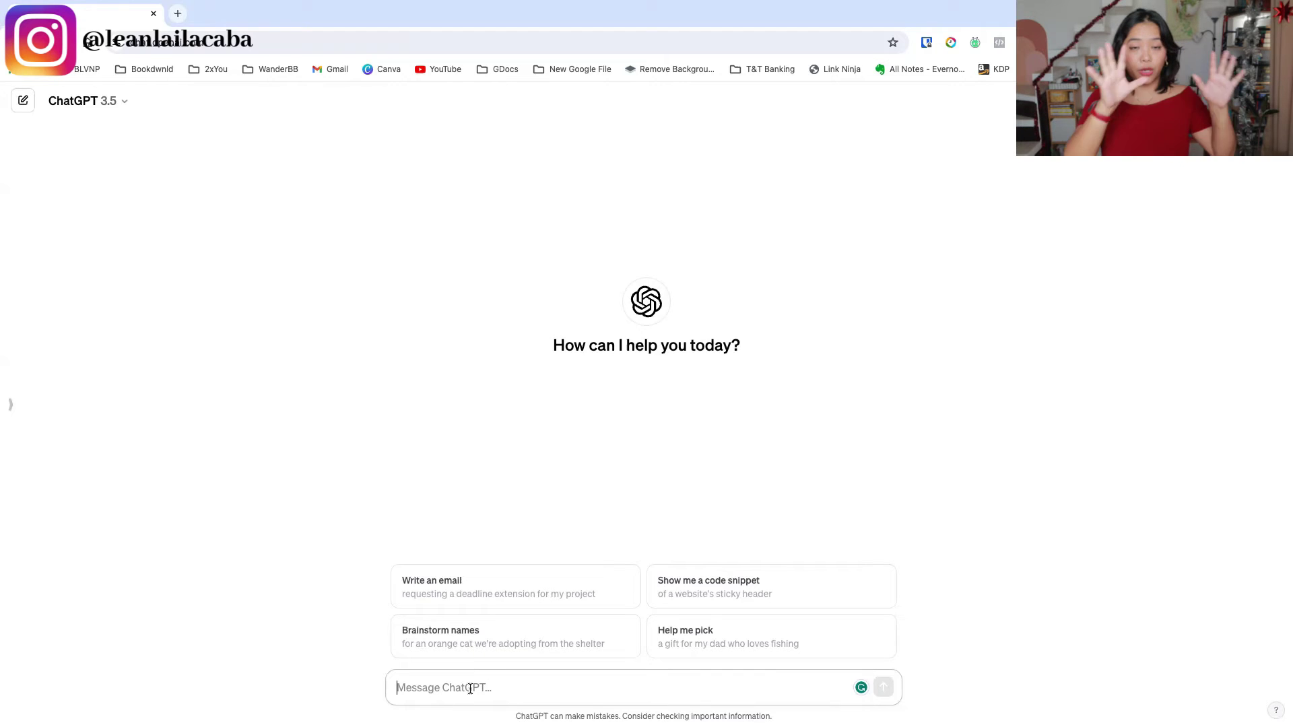
pyautogui.write("i'm trying to develop my communication skills. what books or mentors can I follow/read and give me a study plan i can follow in a week")
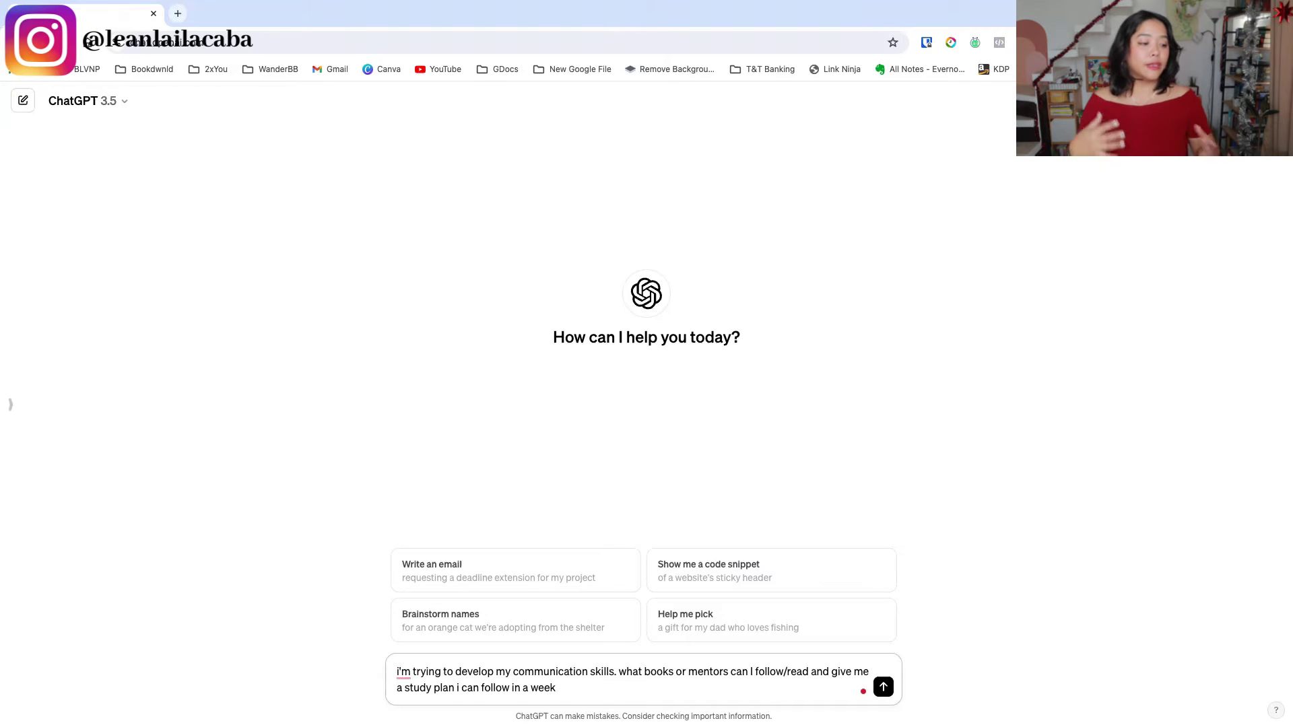
pyautogui.press('Return')
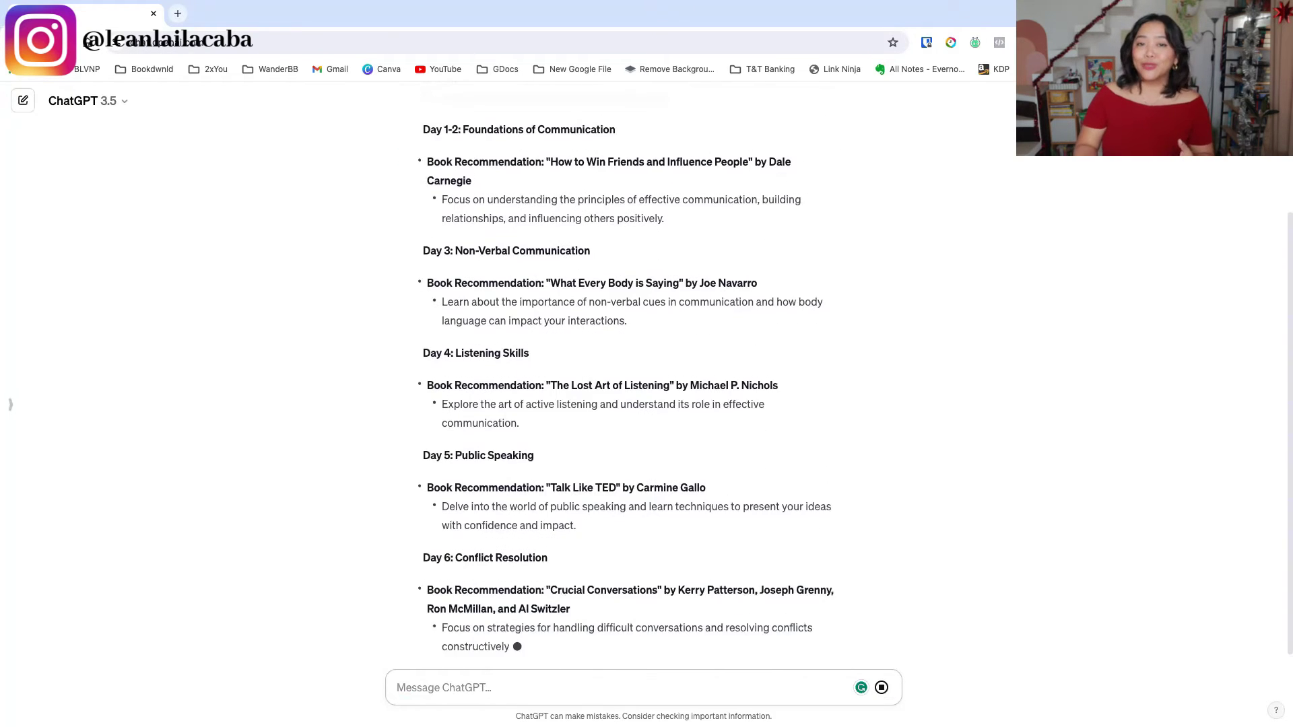
# - Review the study plan and book recommendations, then open another empty chat
pyautogui.scroll(5, 451, 478)
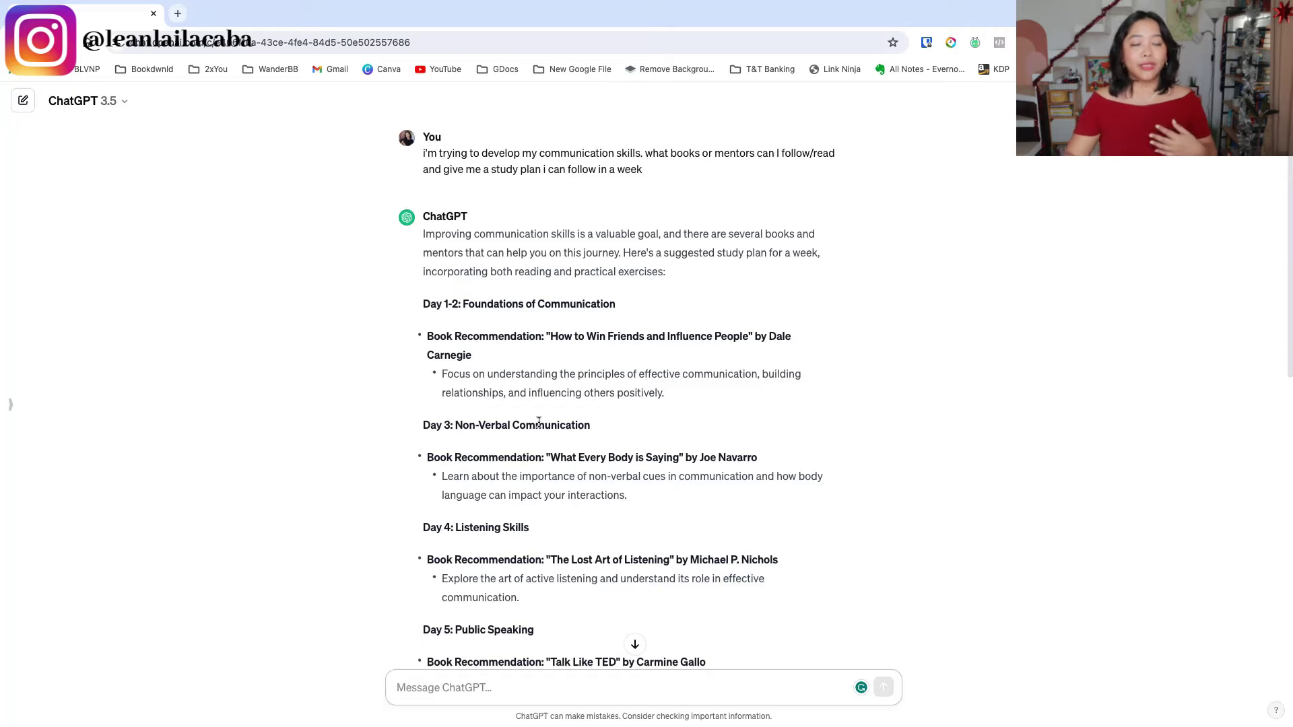
pyautogui.scroll(-3, 539, 423)
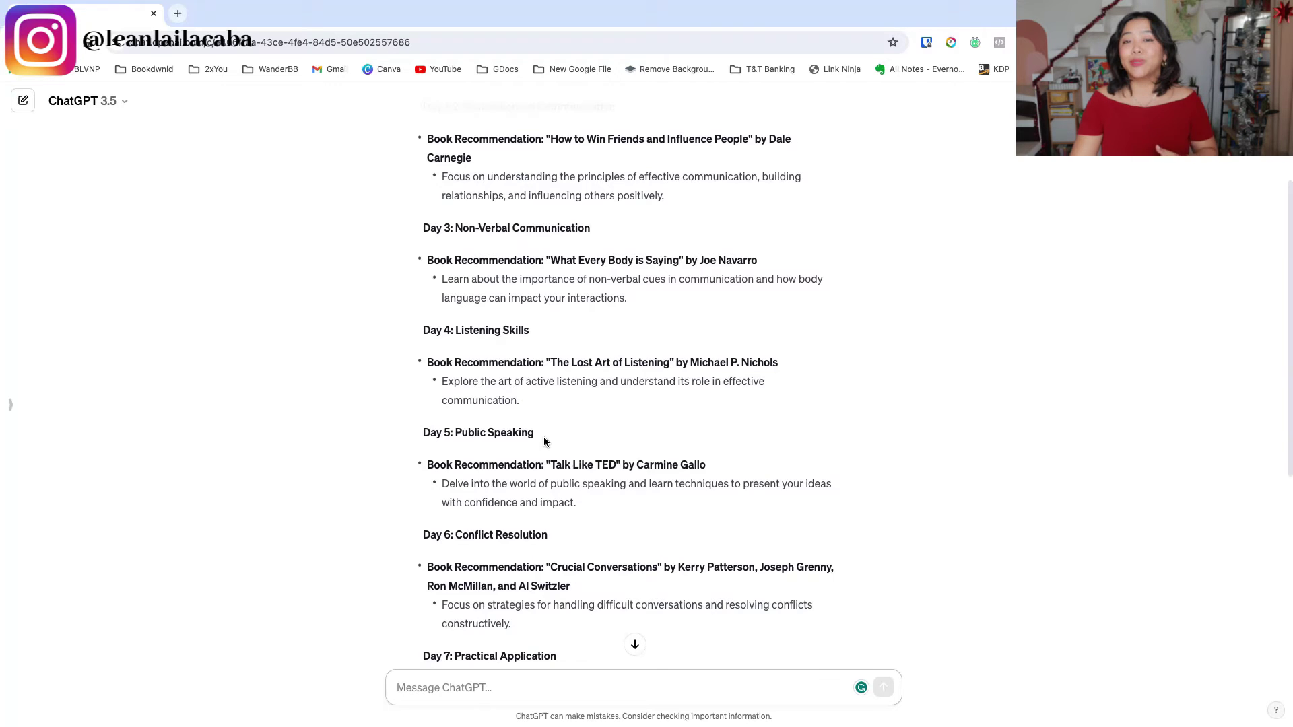
pyautogui.scroll(3, 544, 435)
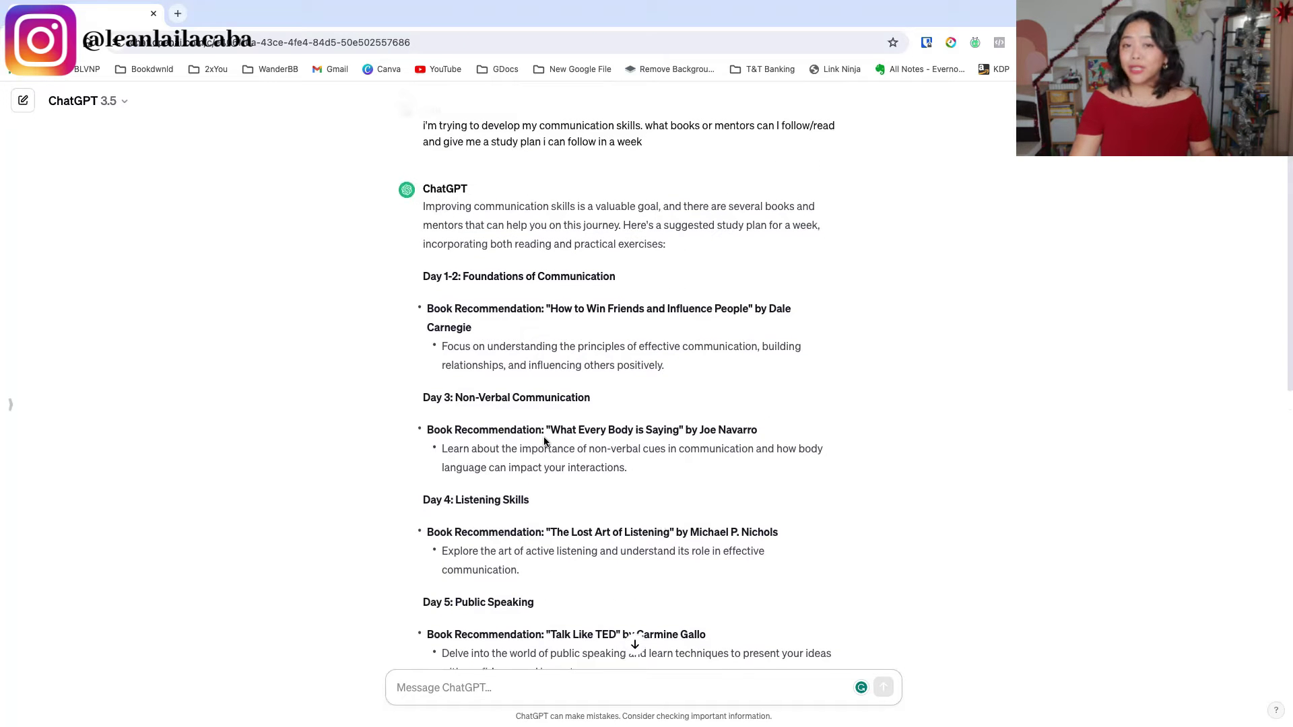
pyautogui.scroll(-6, 544, 438)
pyautogui.scroll(-3, 544, 438)
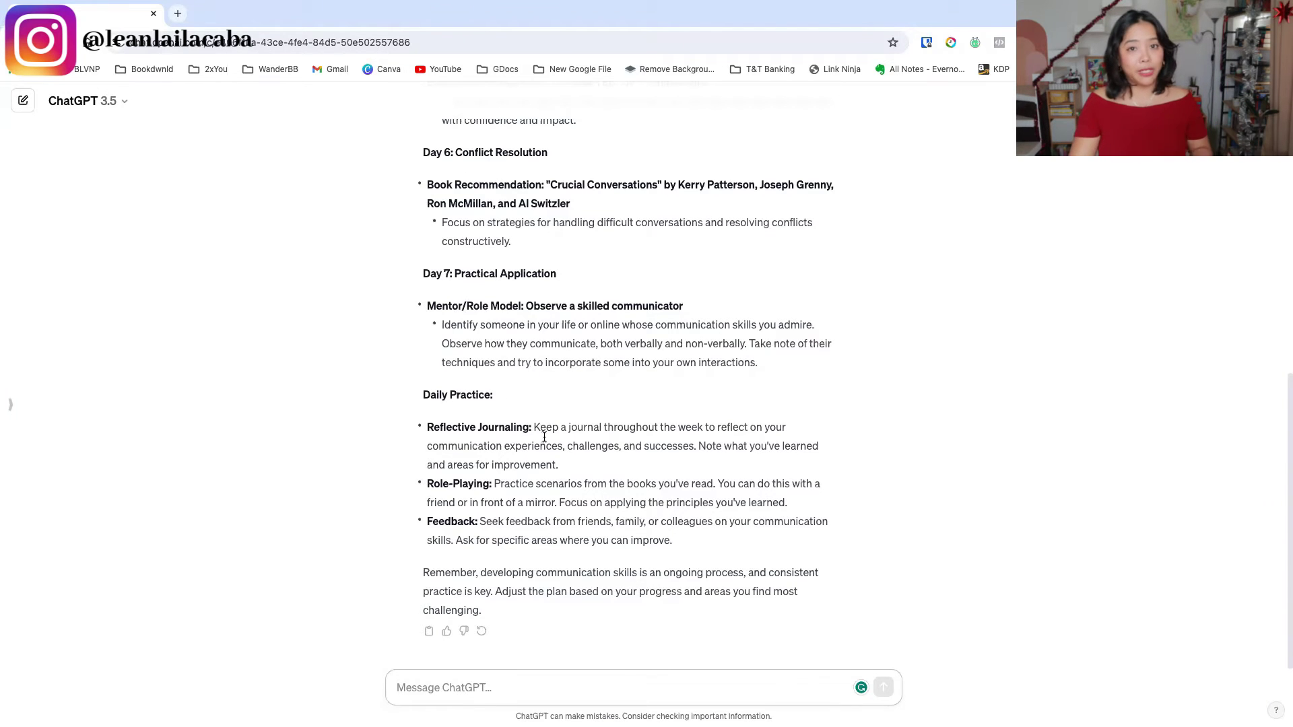
pyautogui.click(22, 102)
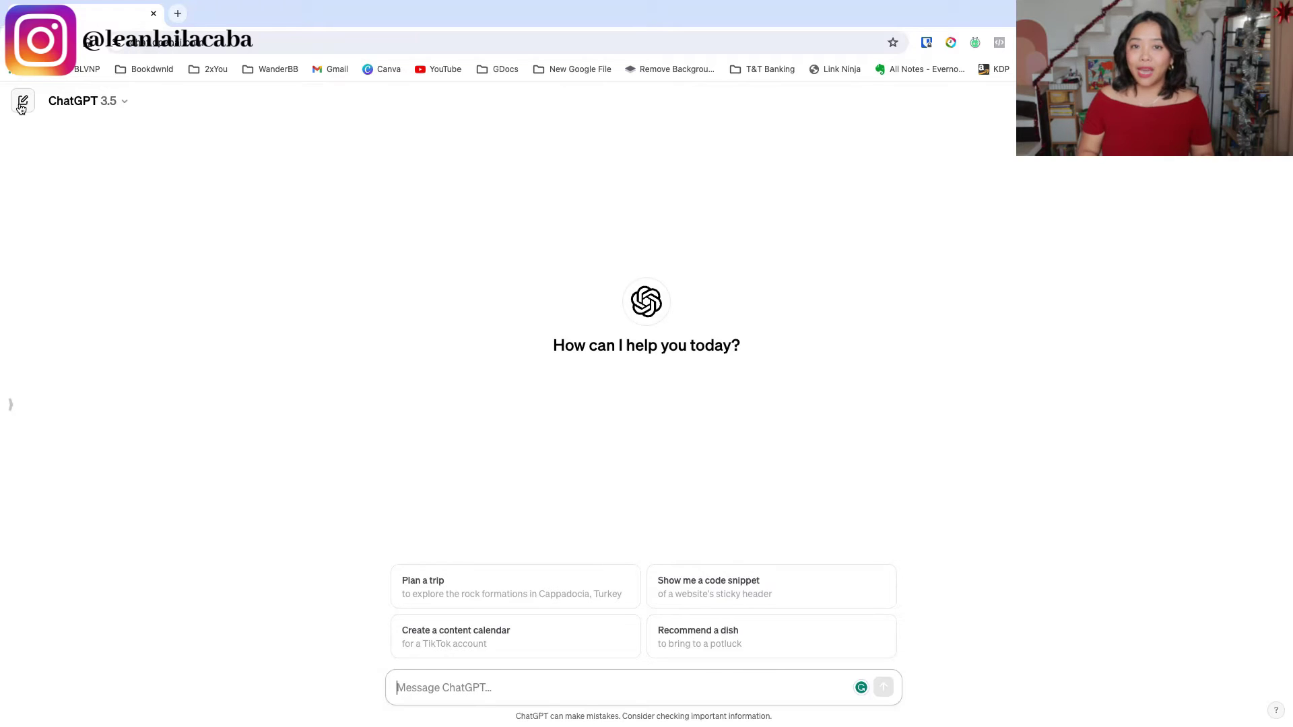
# - Request a quick 5-minute-style journal for capturing thoughts and tracking meals
pyautogui.write('c')
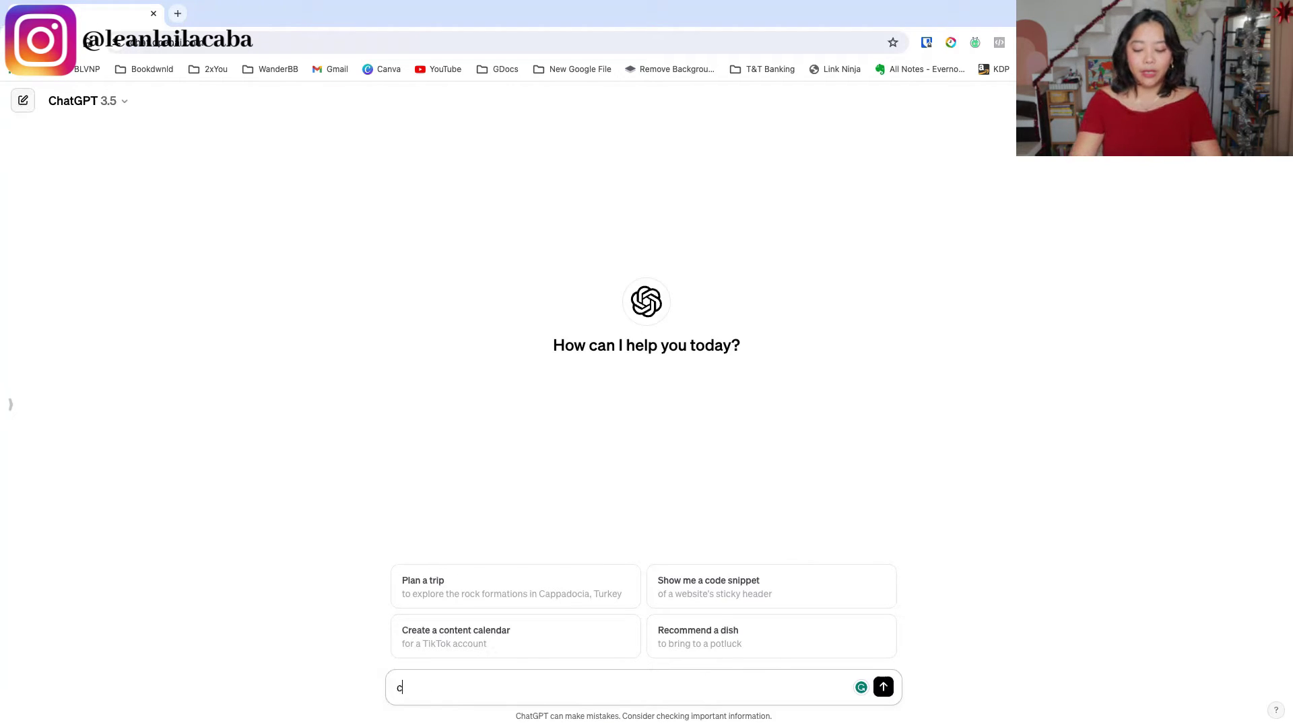
pyautogui.write('an you create a q')
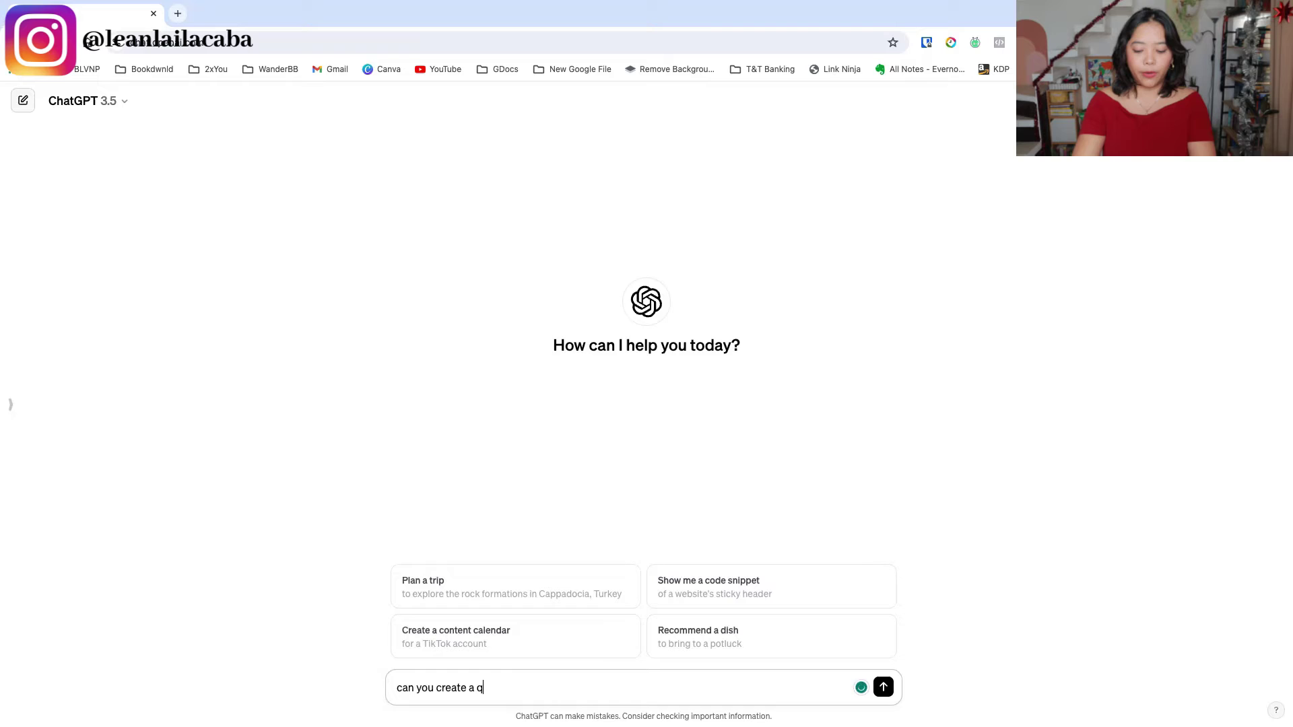
pyautogui.write('uick journal I ')
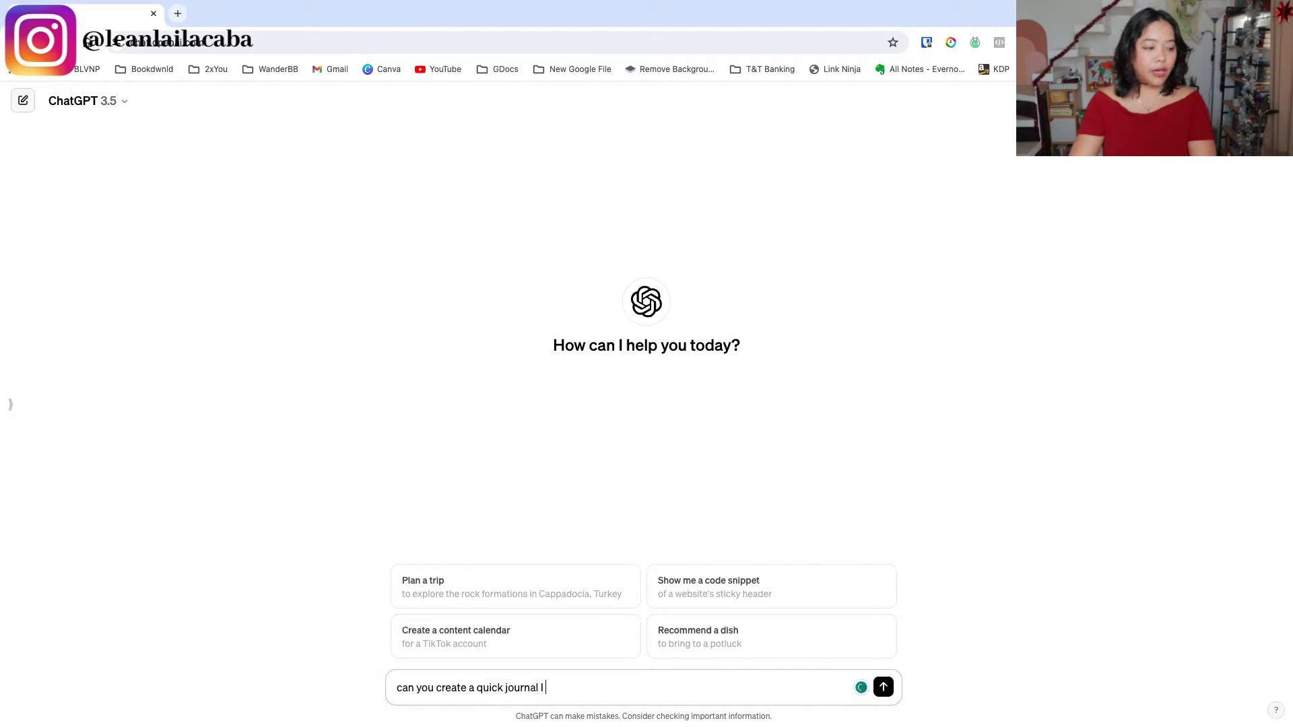
pyautogui.write('can do where I can')
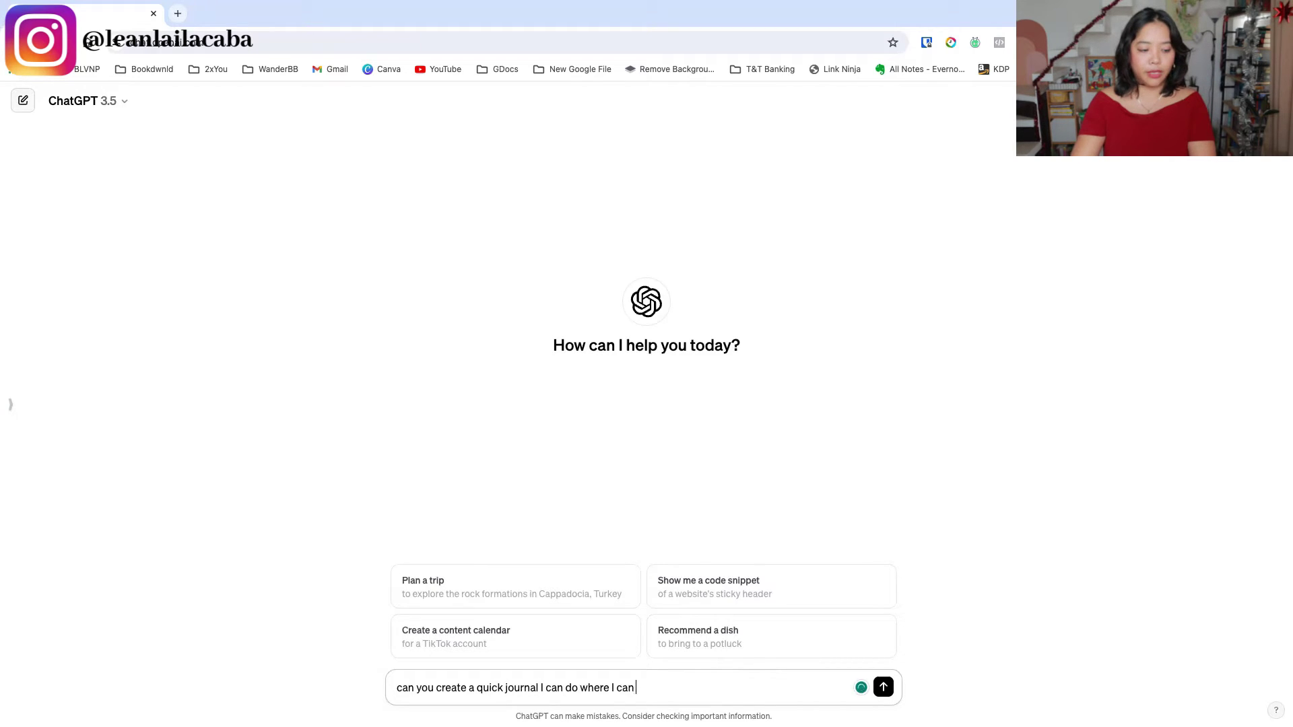
pyautogui.write(' capture tho')
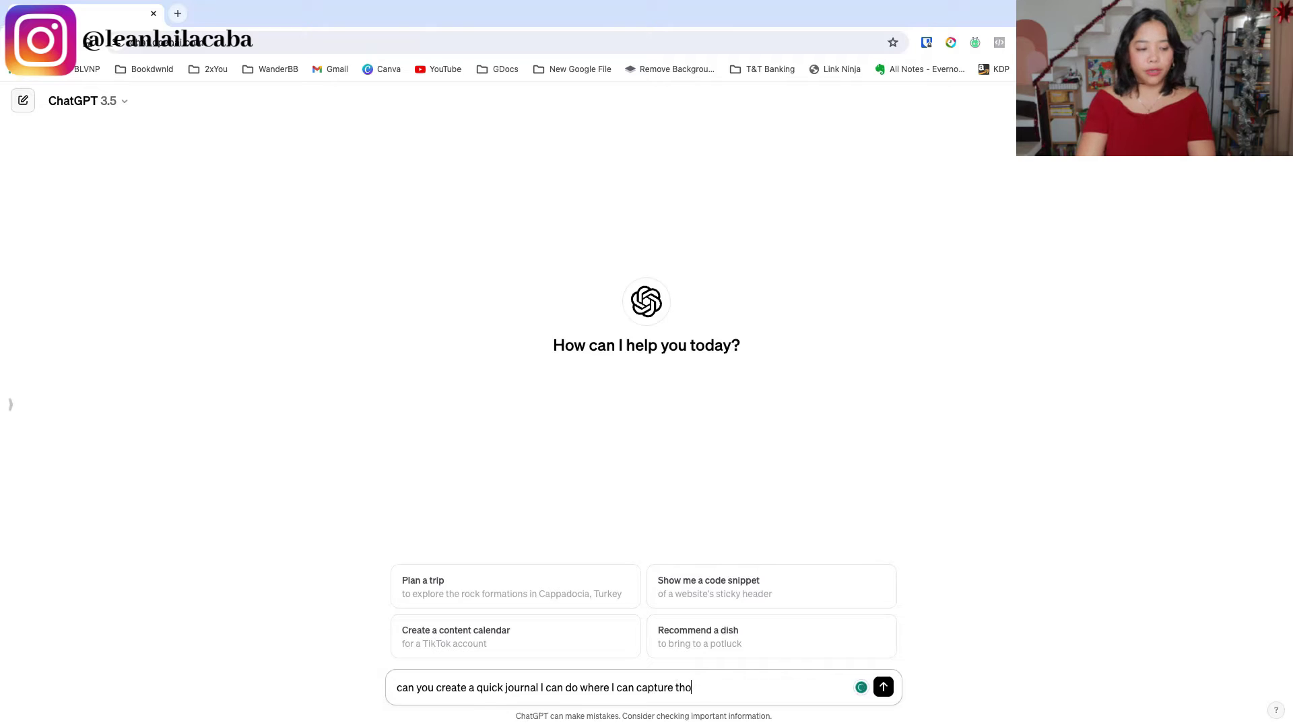
pyautogui.write('ughts like the ')
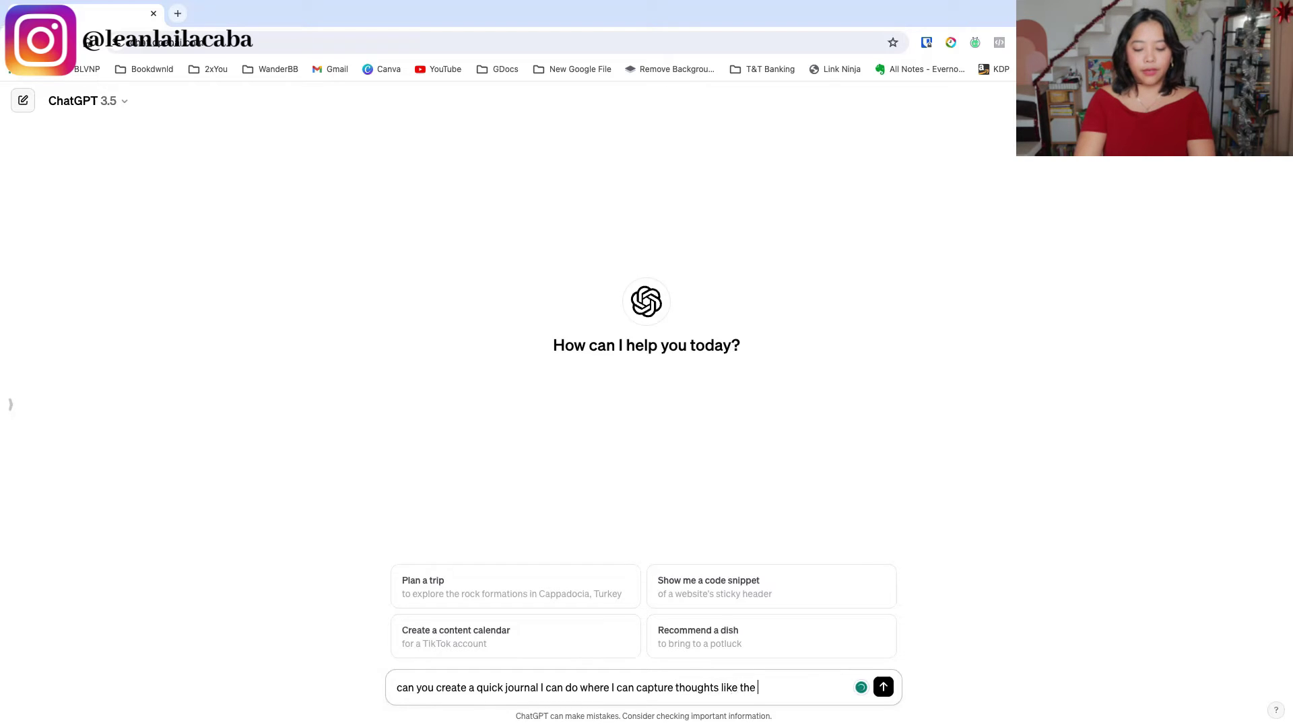
pyautogui.write('5 minute journal')
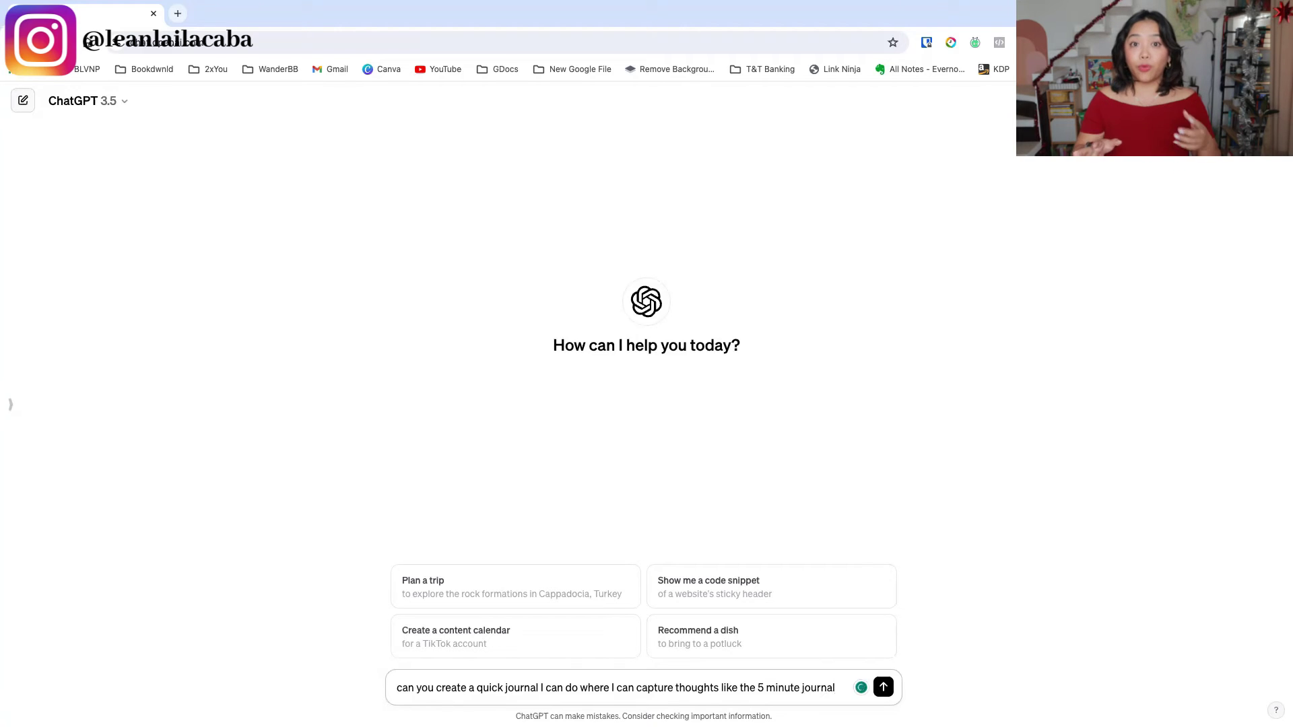
pyautogui.write(' but it needs to ')
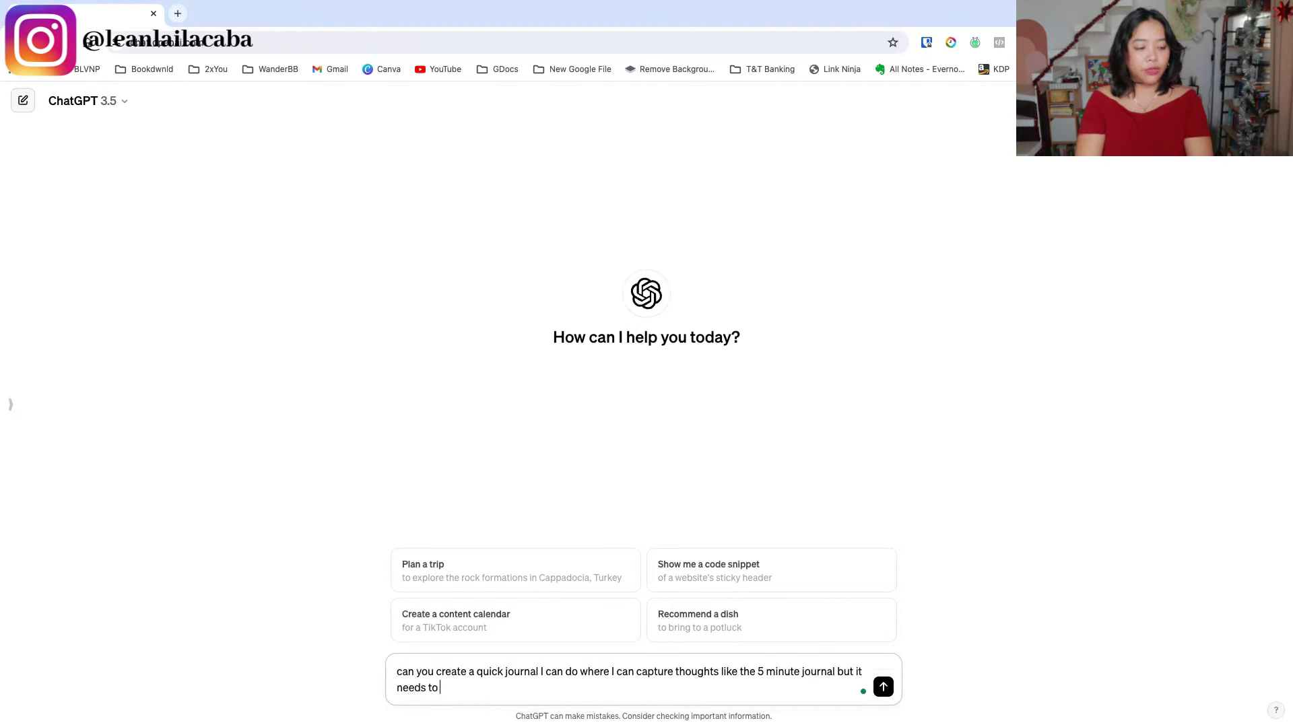
pyautogui.write('have my')
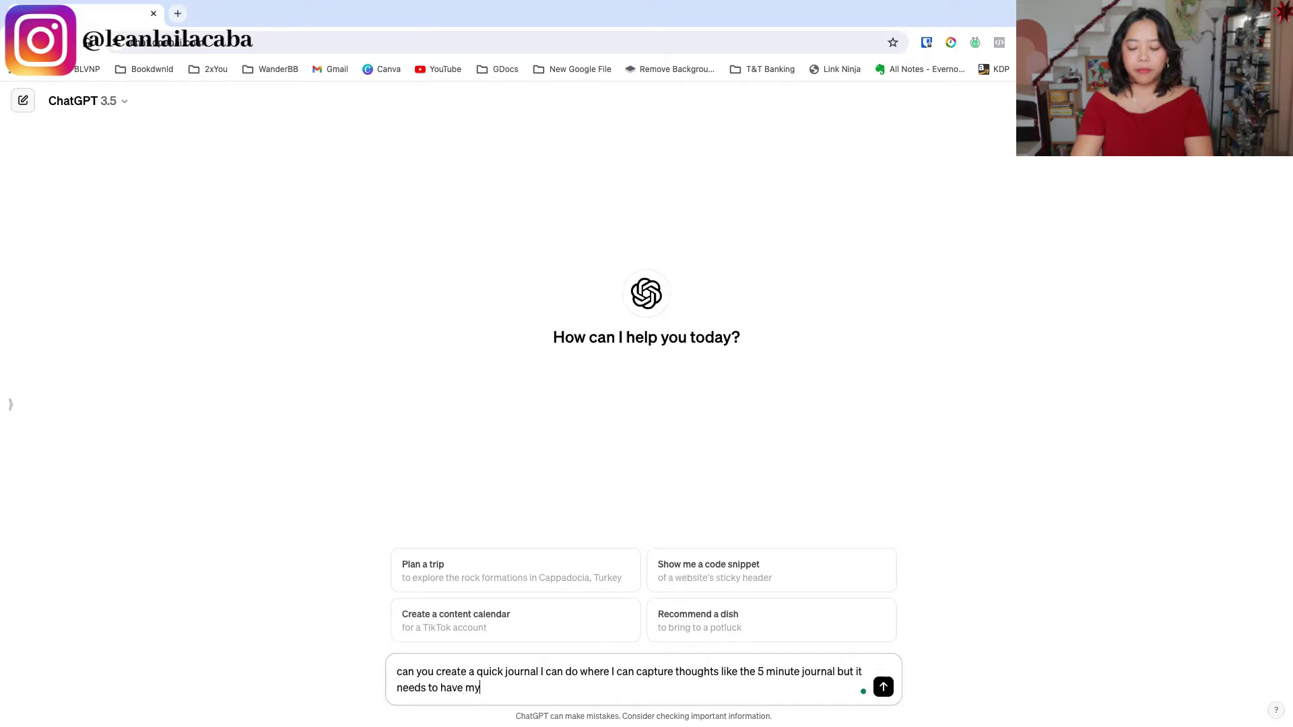
pyautogui.write(' meals tracked')
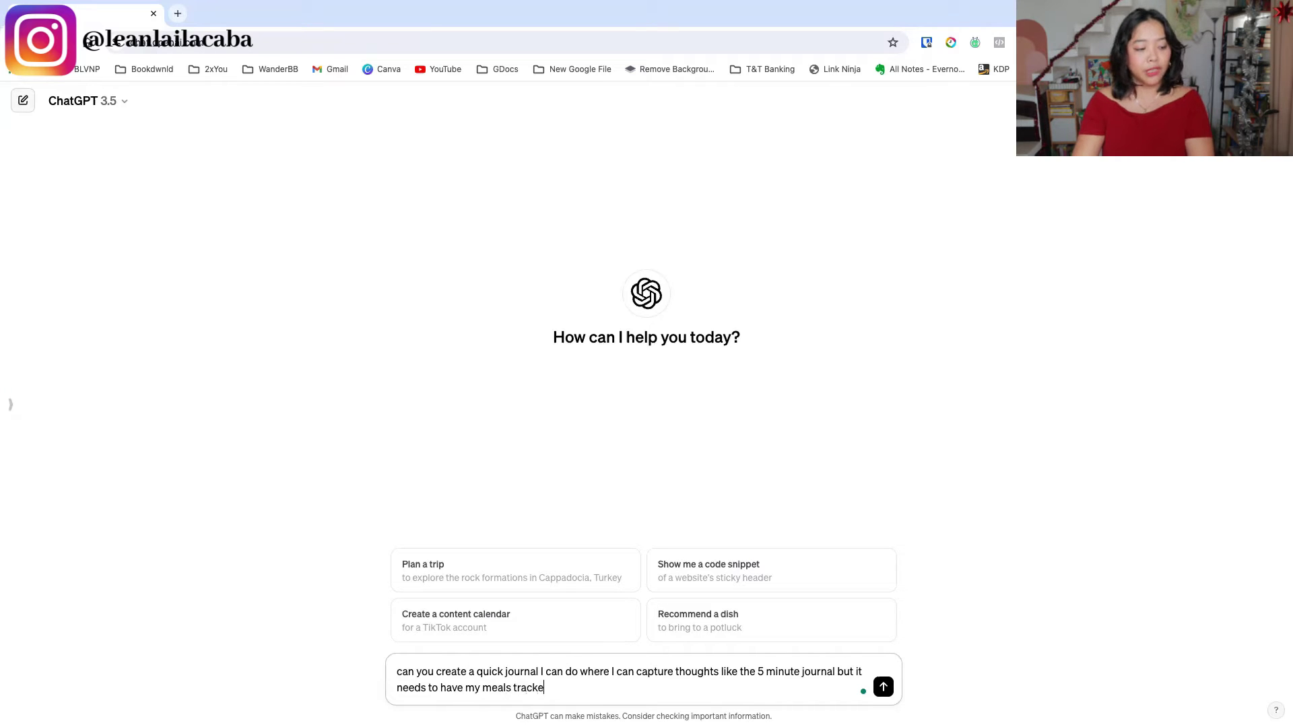
pyautogui.press('Return')
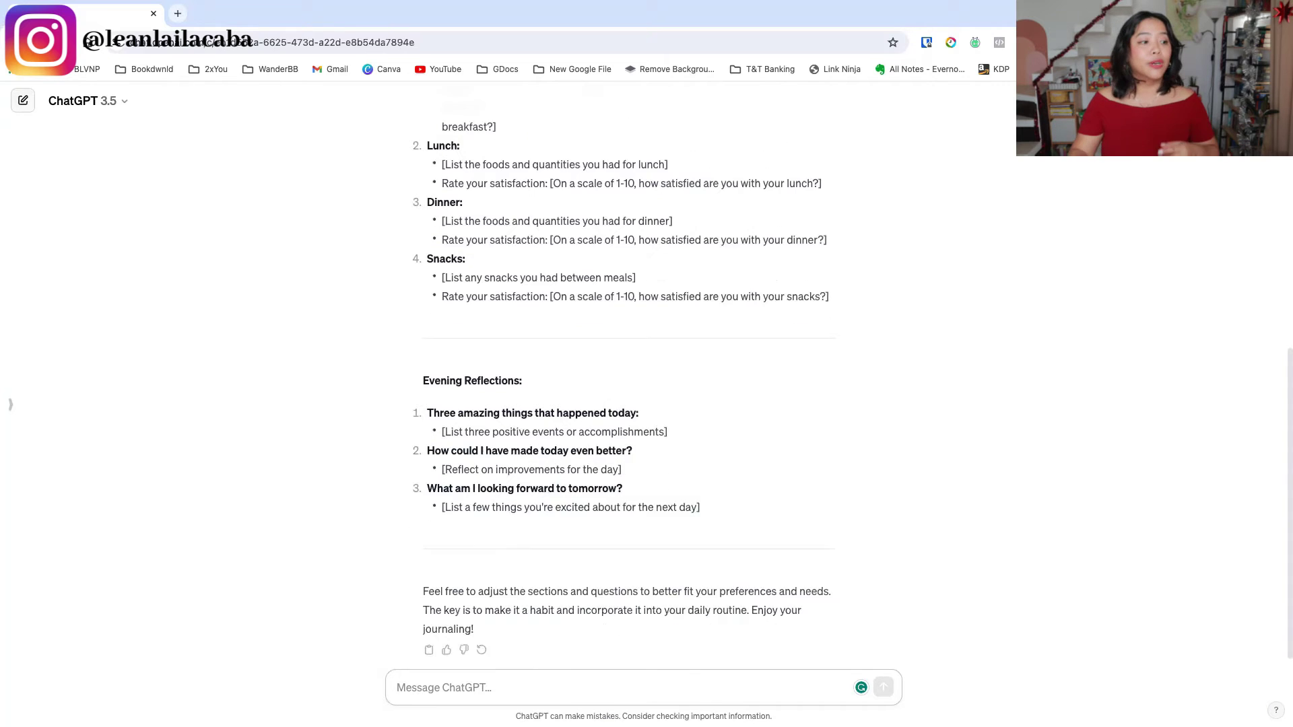
# - Select the journal template from the first Morning Reflections item to the last Evening Reflections item
pyautogui.scroll(5, 418, 327)
pyautogui.scroll(-2, 418, 326)
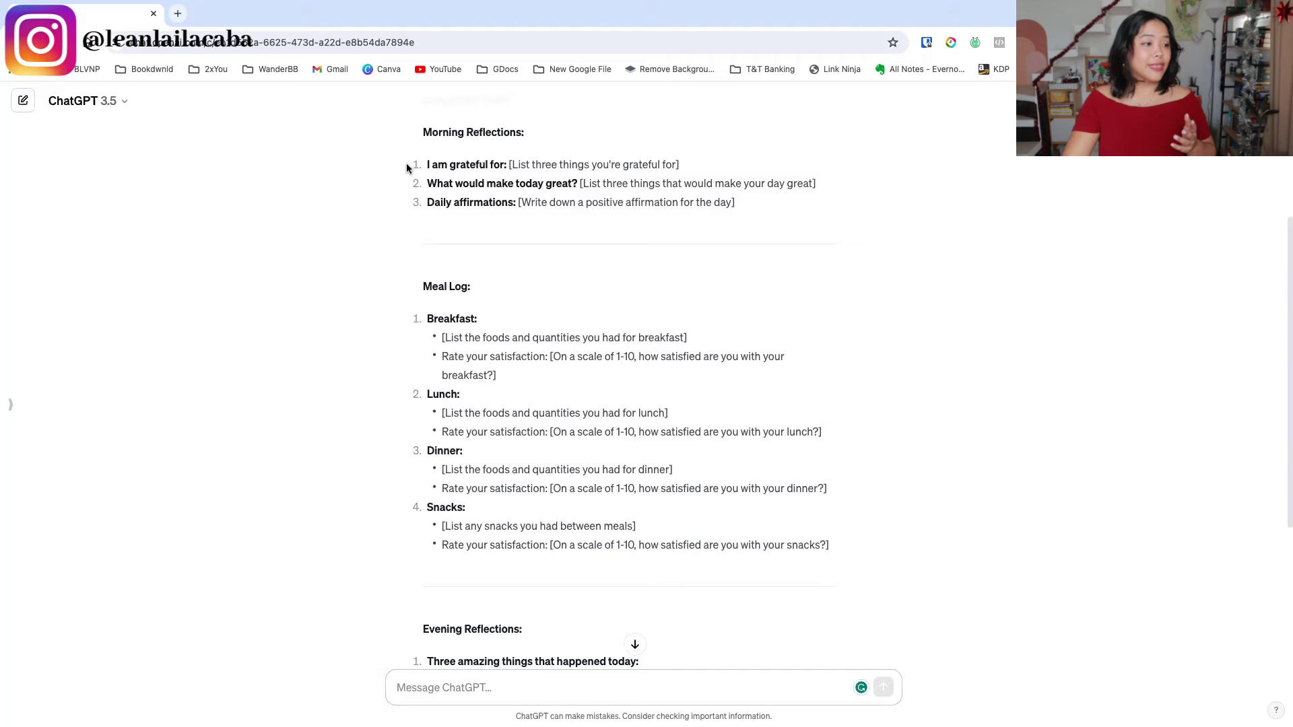
pyautogui.moveTo(406, 163); pyautogui.dragTo(783, 591)
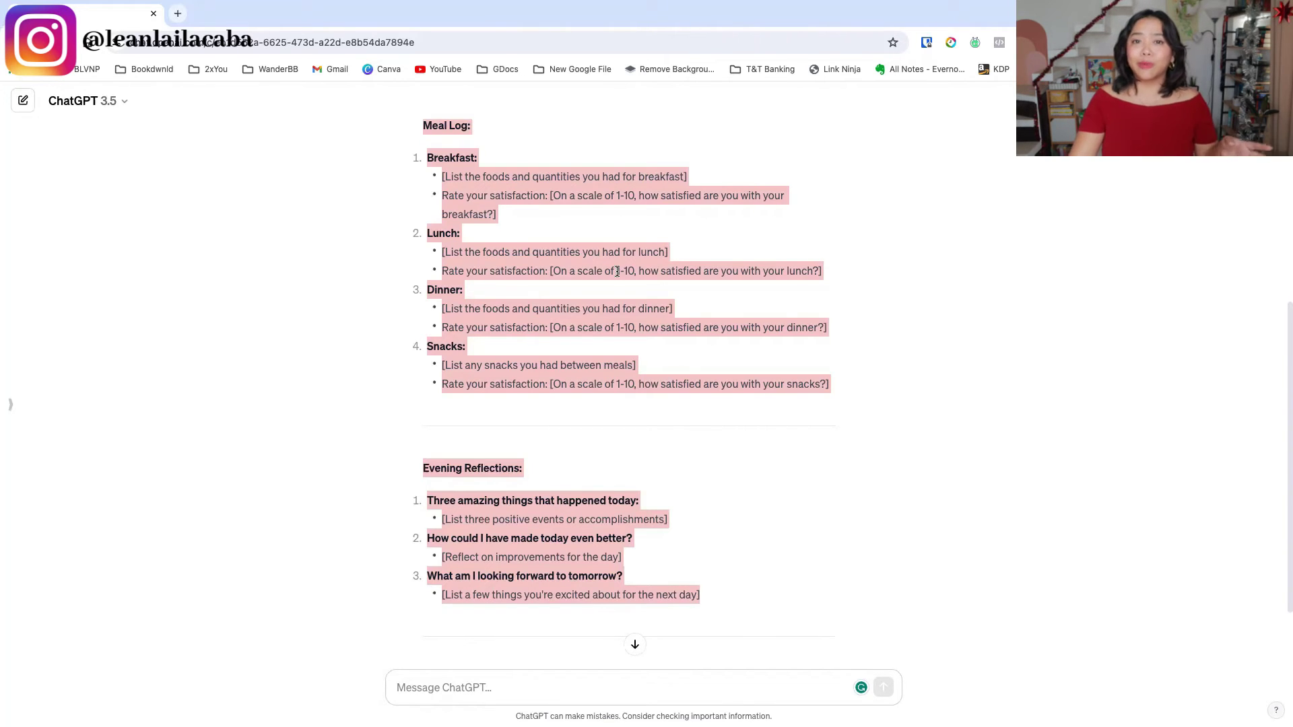
pyautogui.scroll(5, 585, 377)
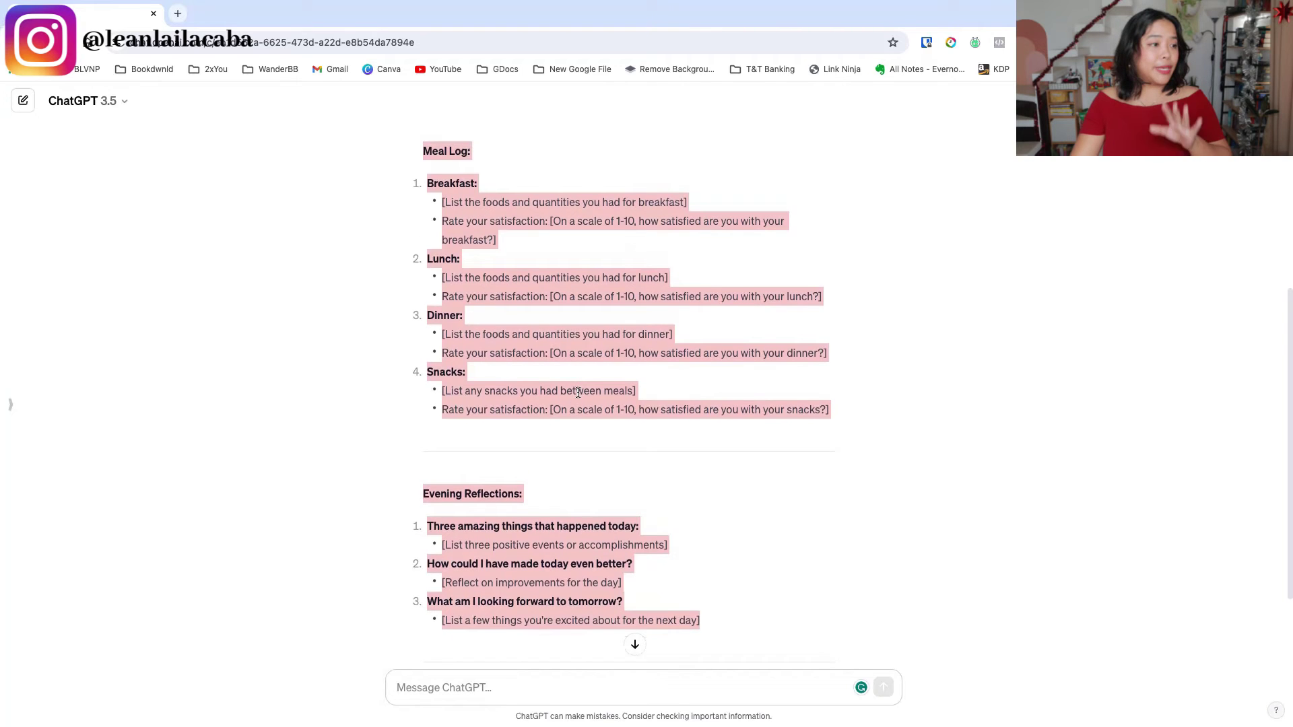
pyautogui.scroll(1, 578, 398)
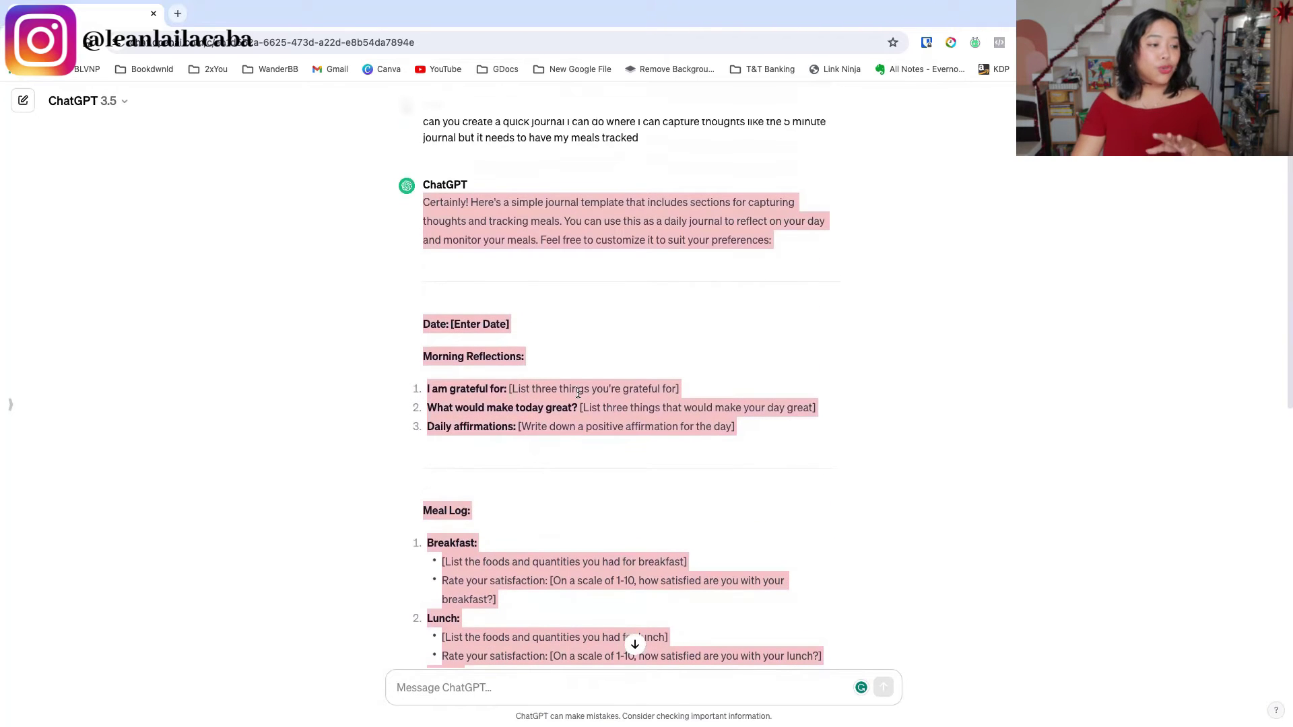